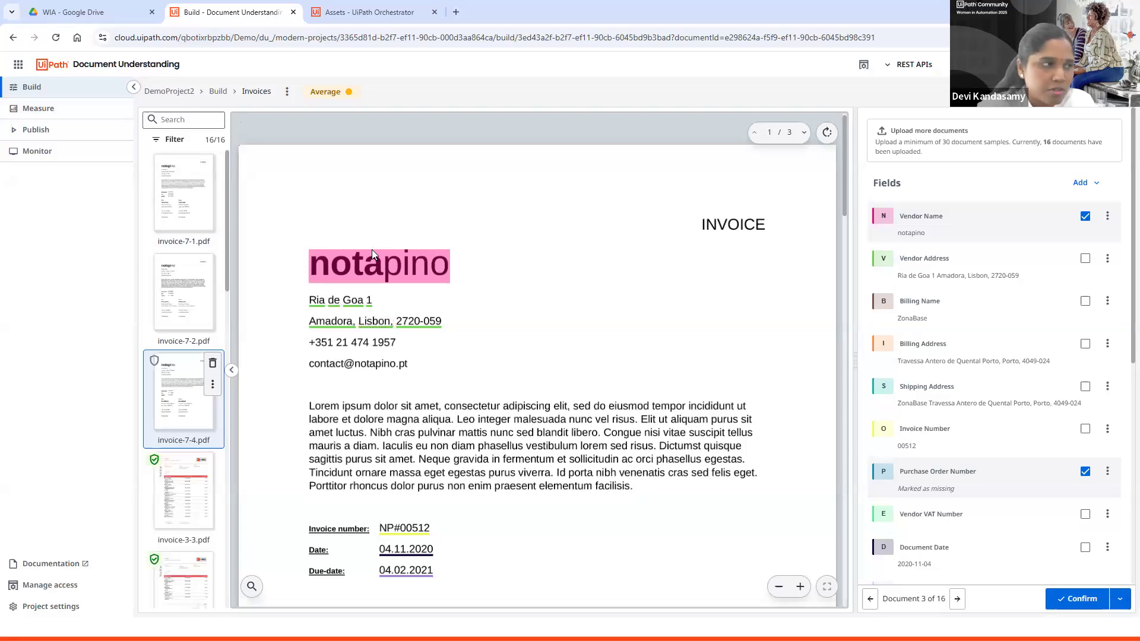
Step: Create a new Modern Document Understanding project named Demoproject3
key(alt+Left)
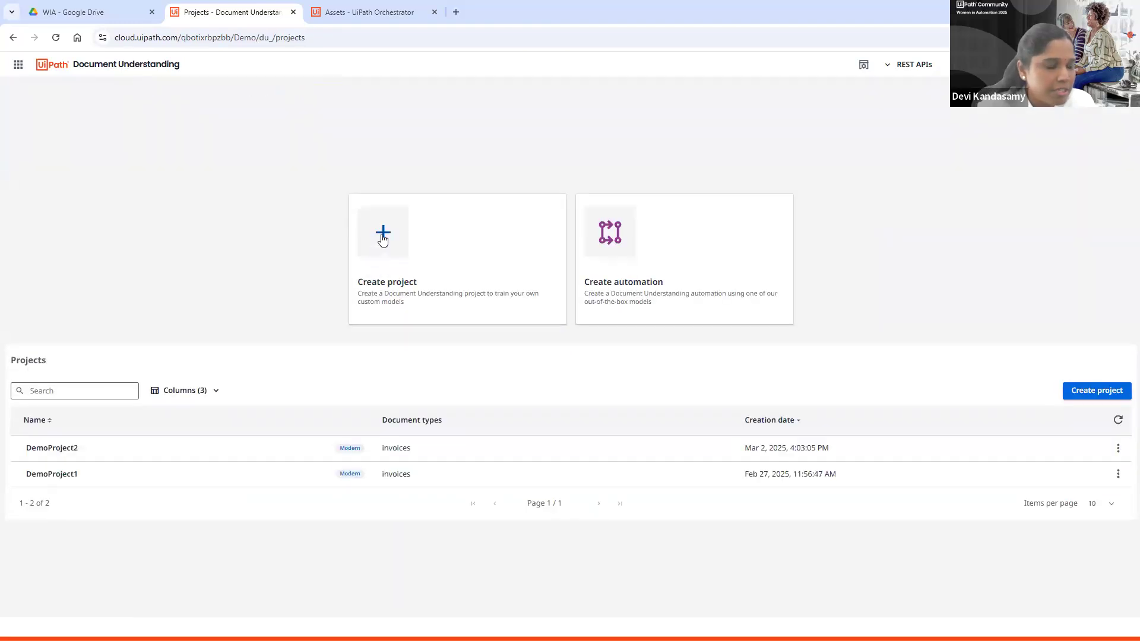
click(383, 234)
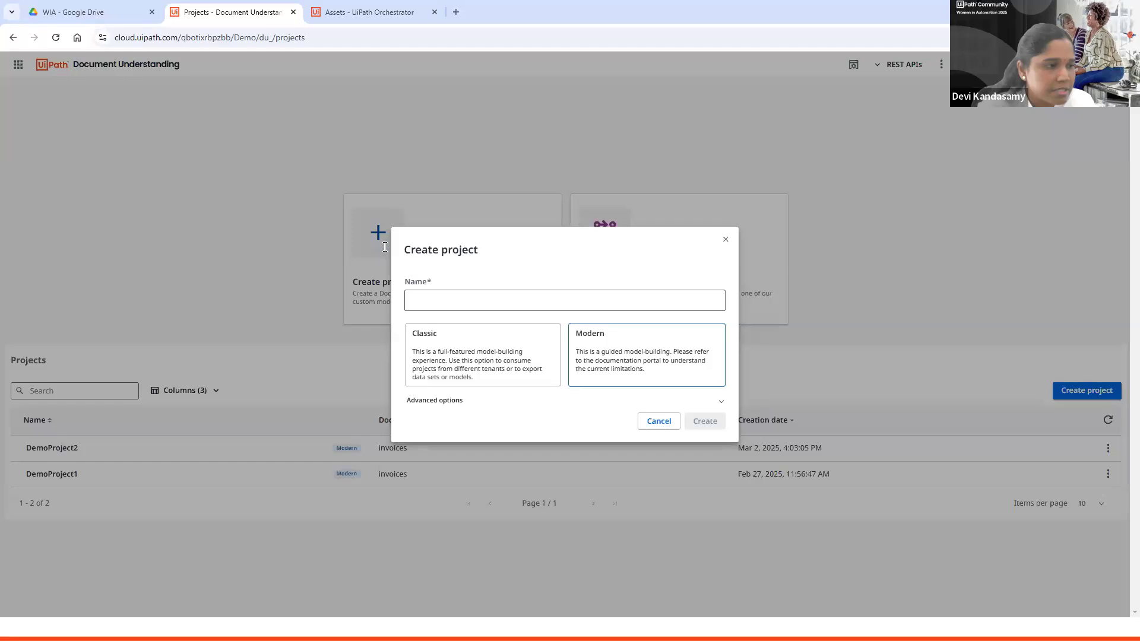
click(649, 363)
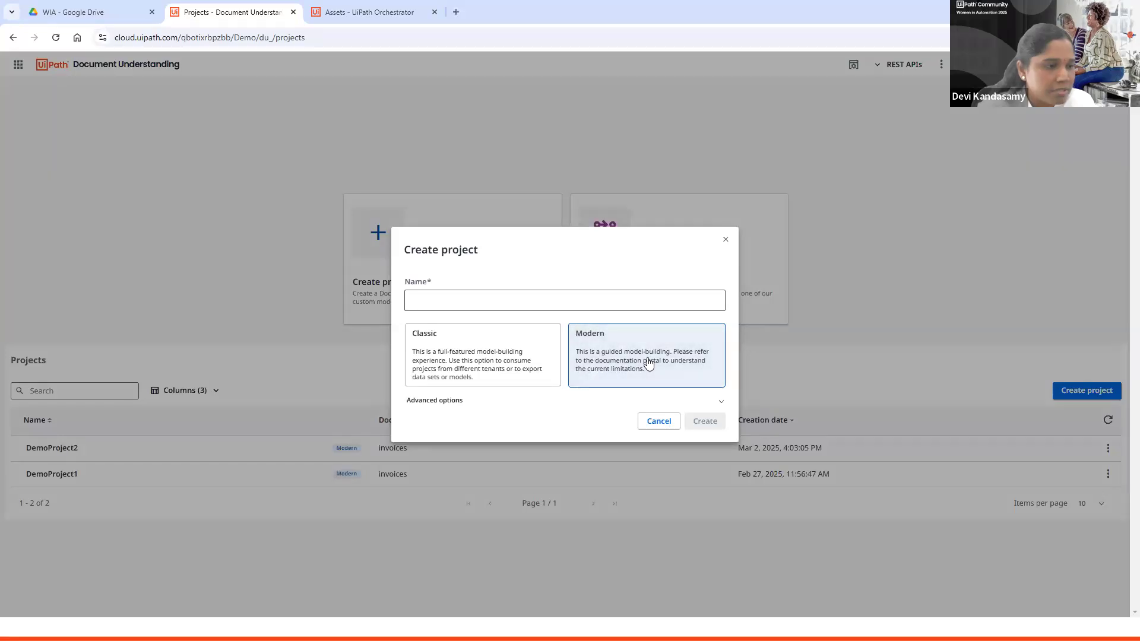
click(632, 299)
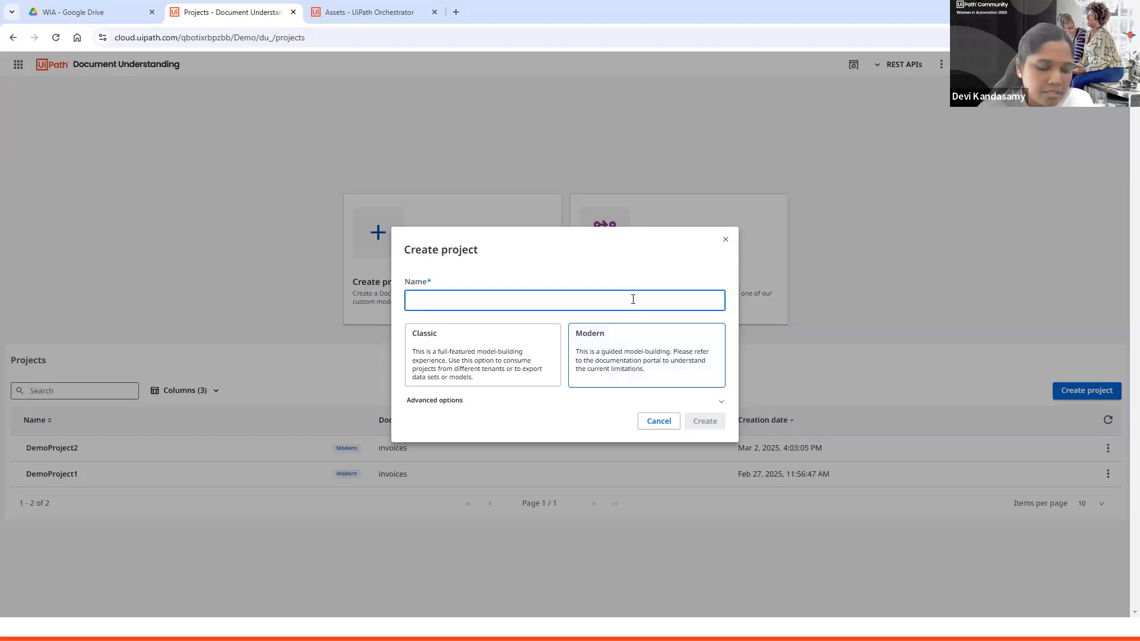
text(Dempp)
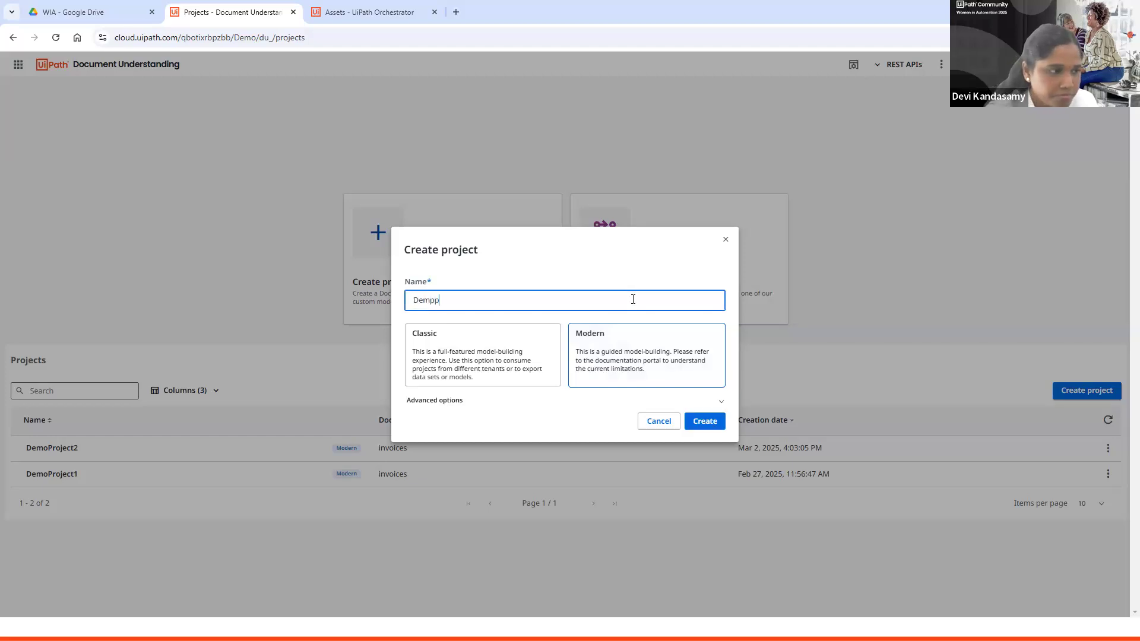
key(BackSpace)
text(oproject3)
click(711, 427)
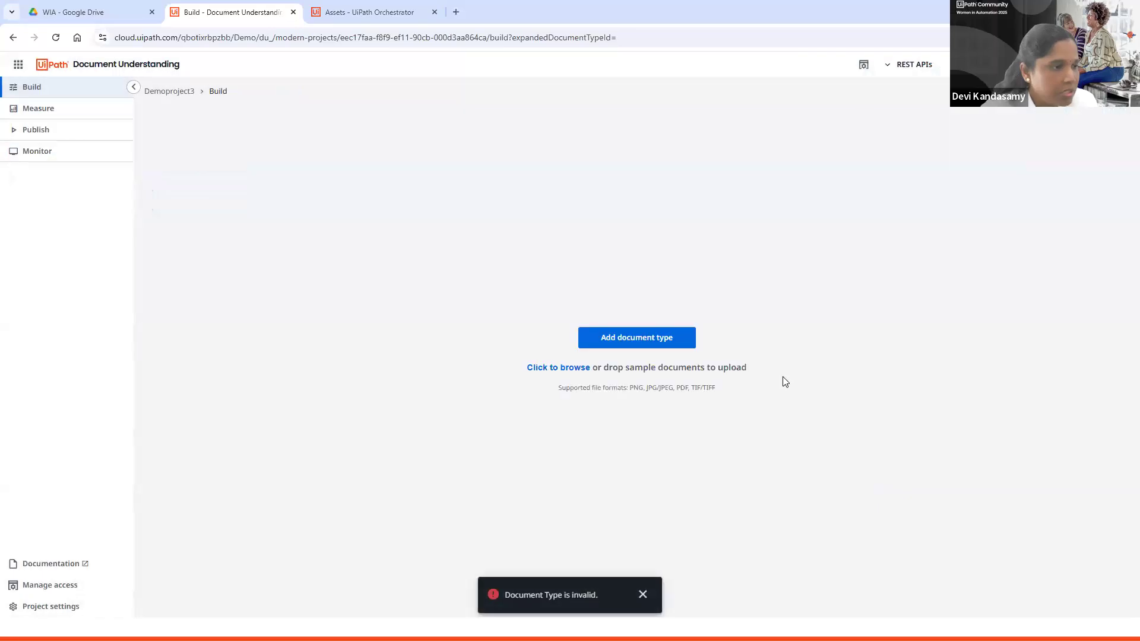
Step: Upload the ten sample PDFs invoice-0-0 through invoice-1-4 from the 30_Invoices_Uipath folder into the project
click(628, 337)
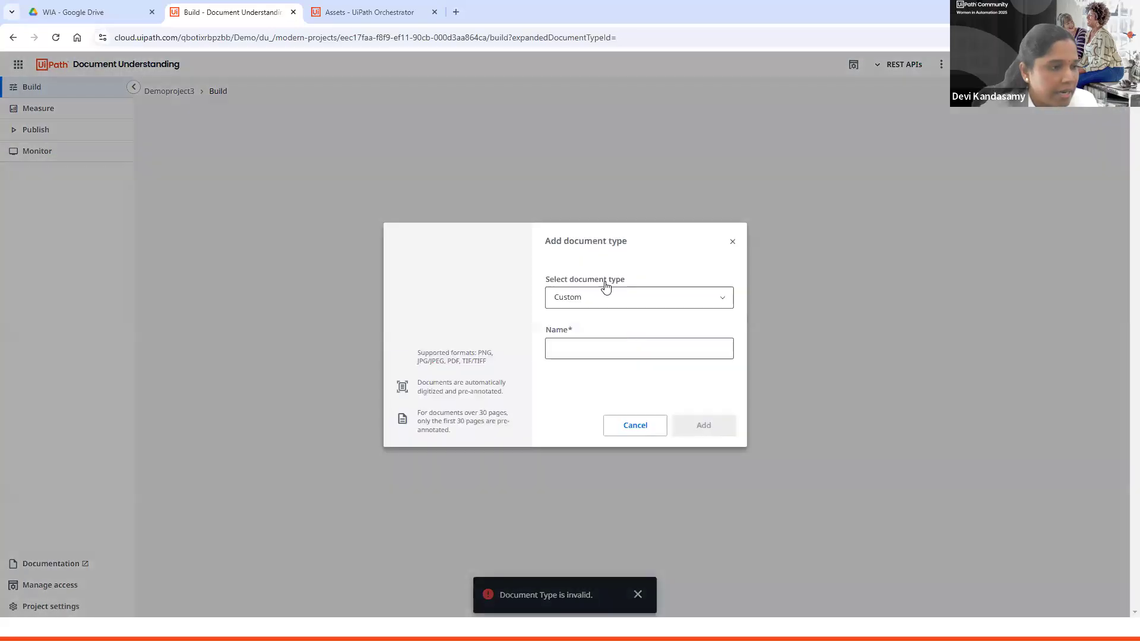
click(638, 439)
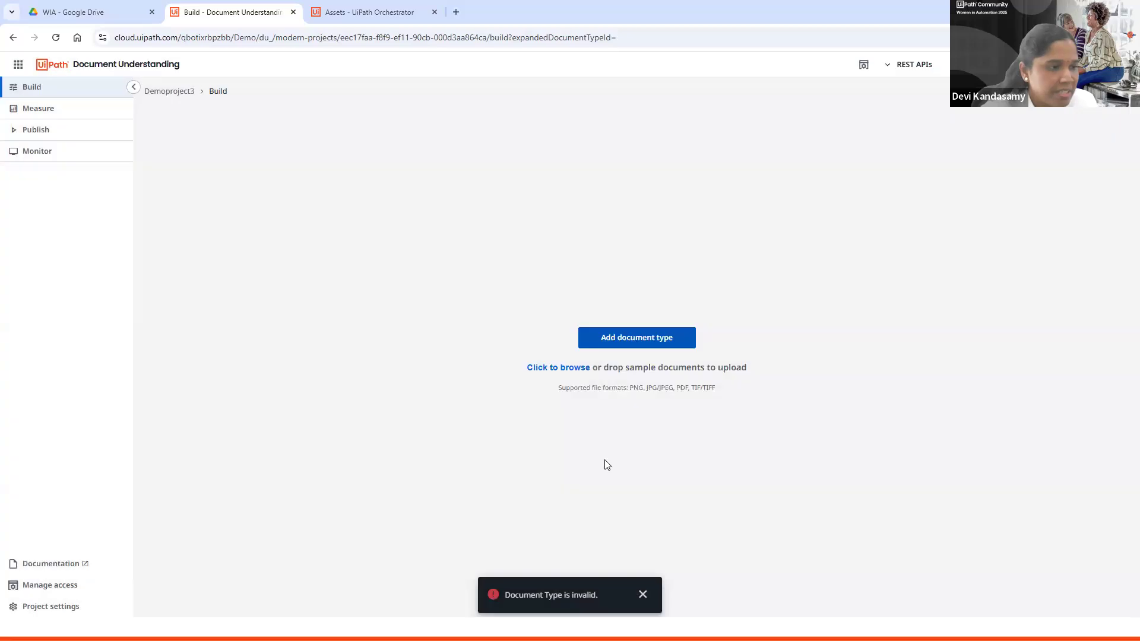
click(570, 367)
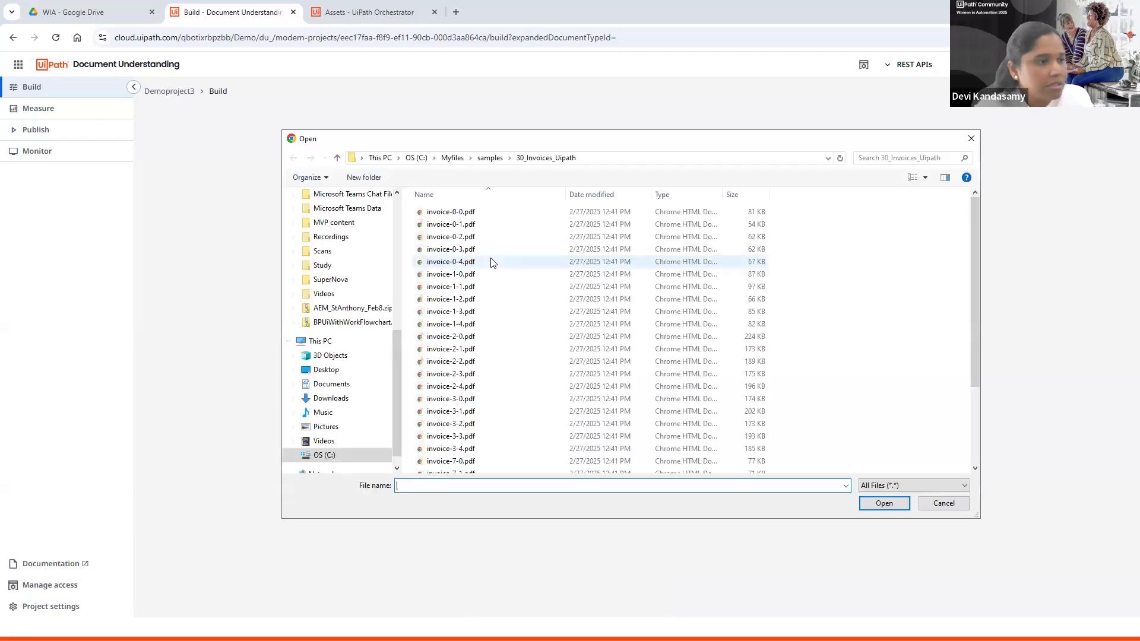
click(500, 214)
shift+click(509, 325)
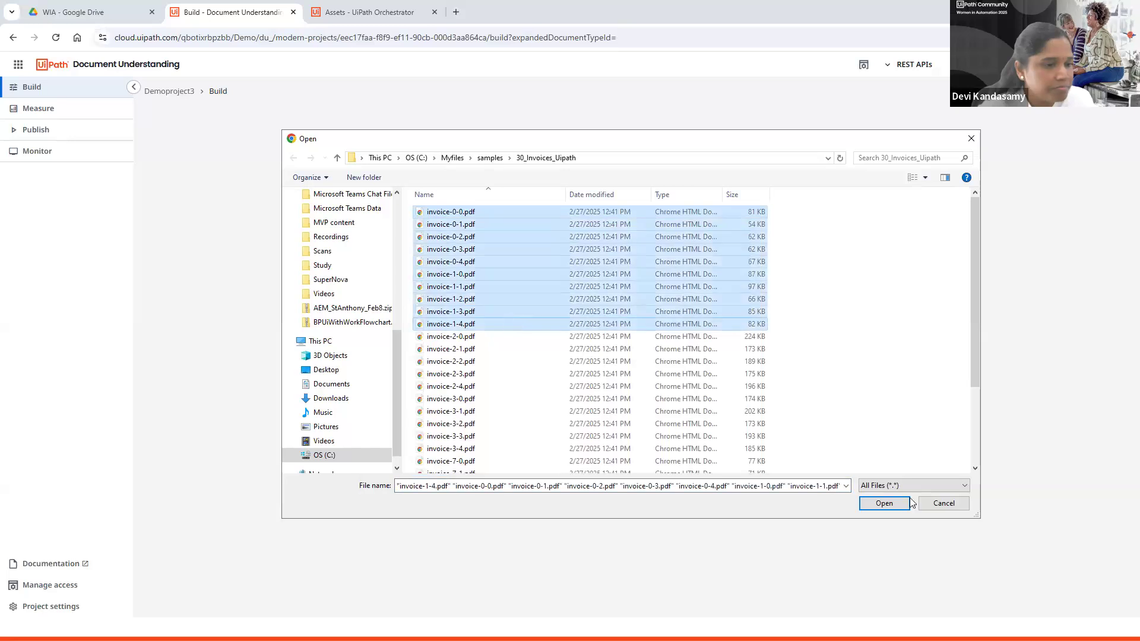
click(883, 503)
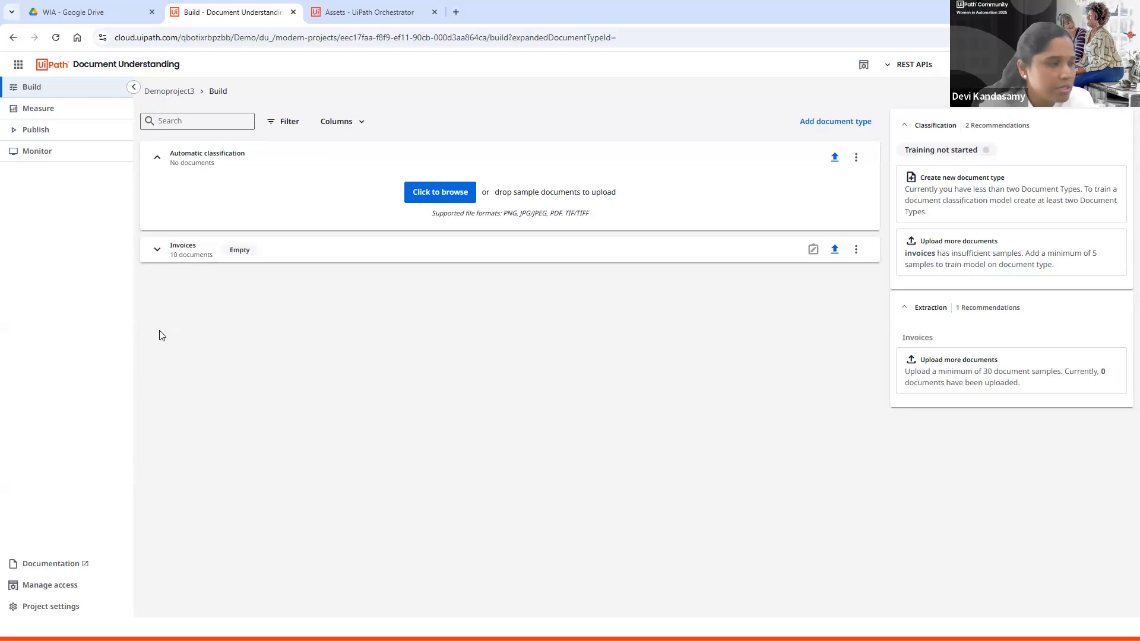
Step: Review the Invoices document type's fields and settings in the document type manager, then return to Build
click(156, 251)
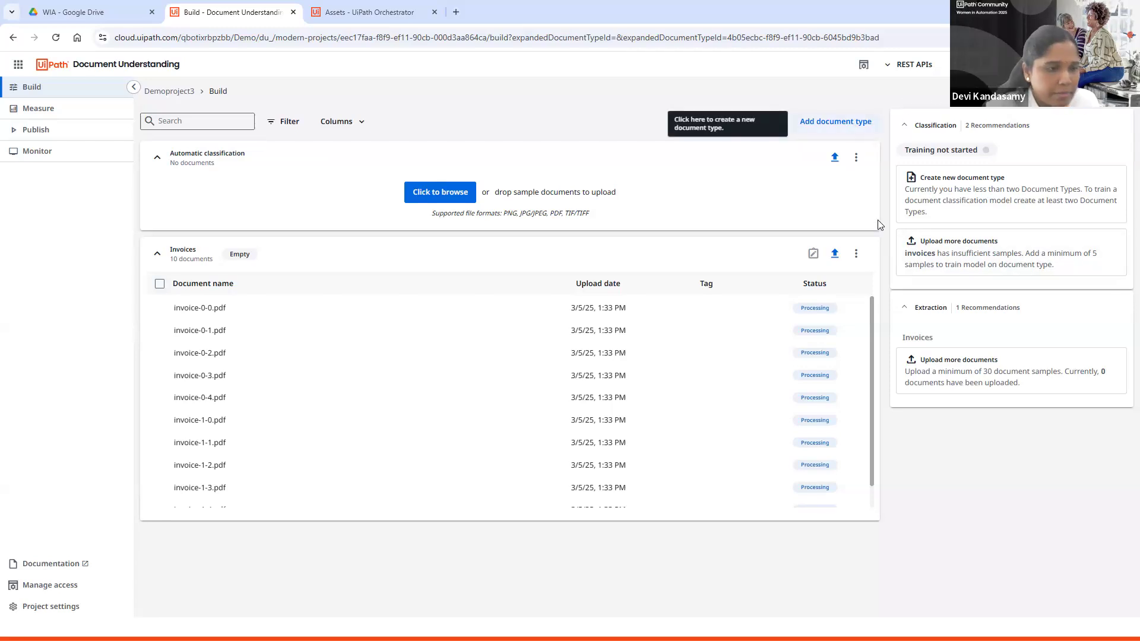
click(856, 255)
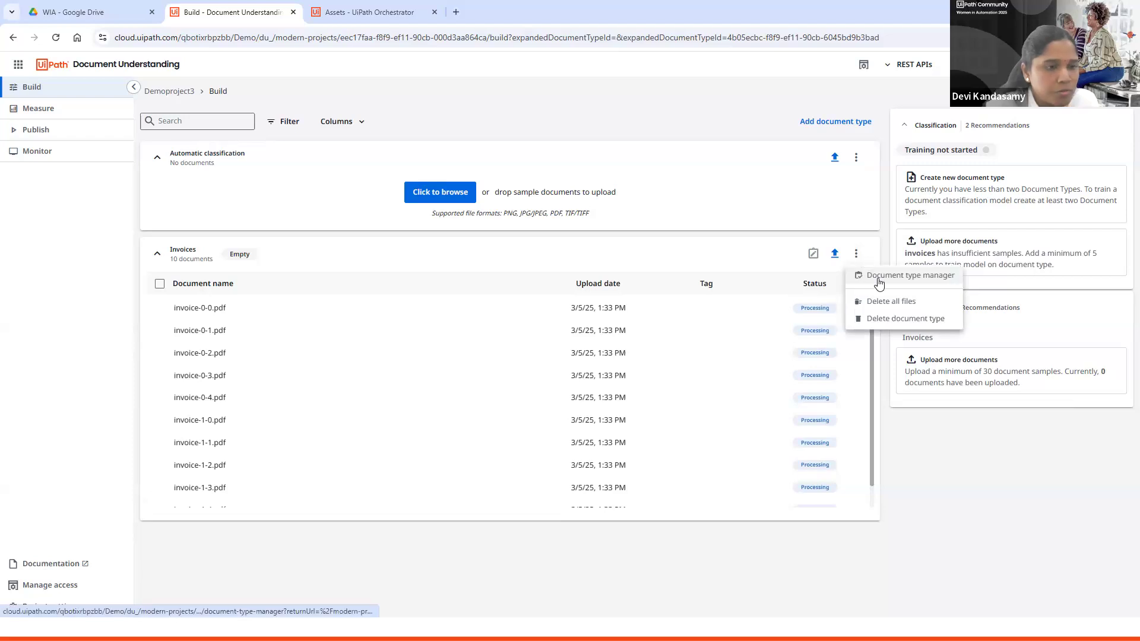
click(879, 279)
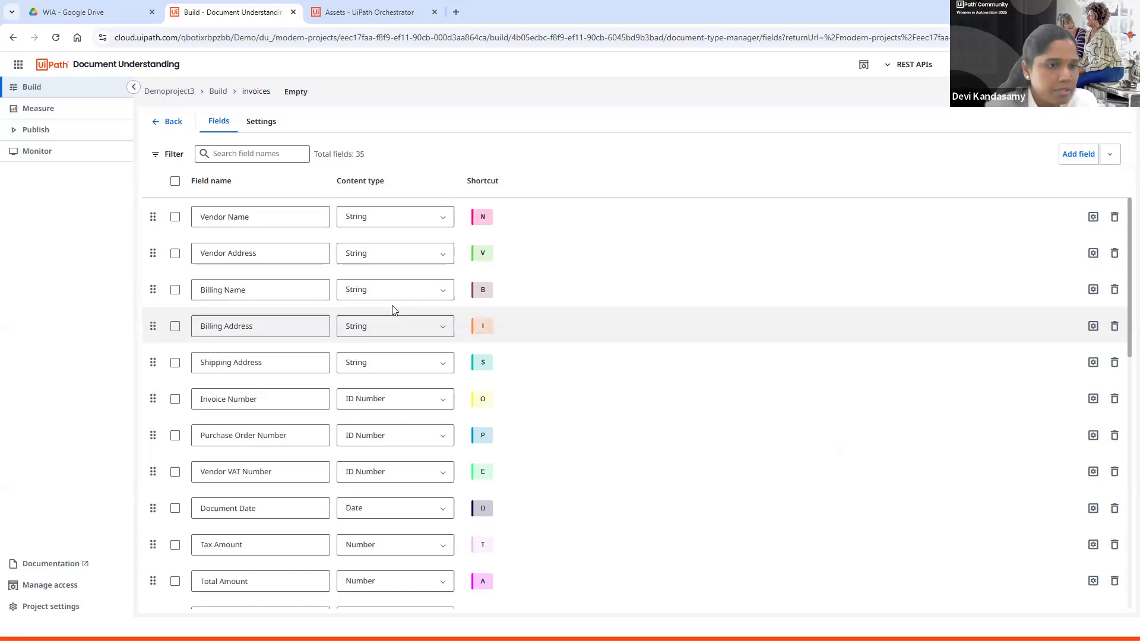
scroll(389, 319, down, 6)
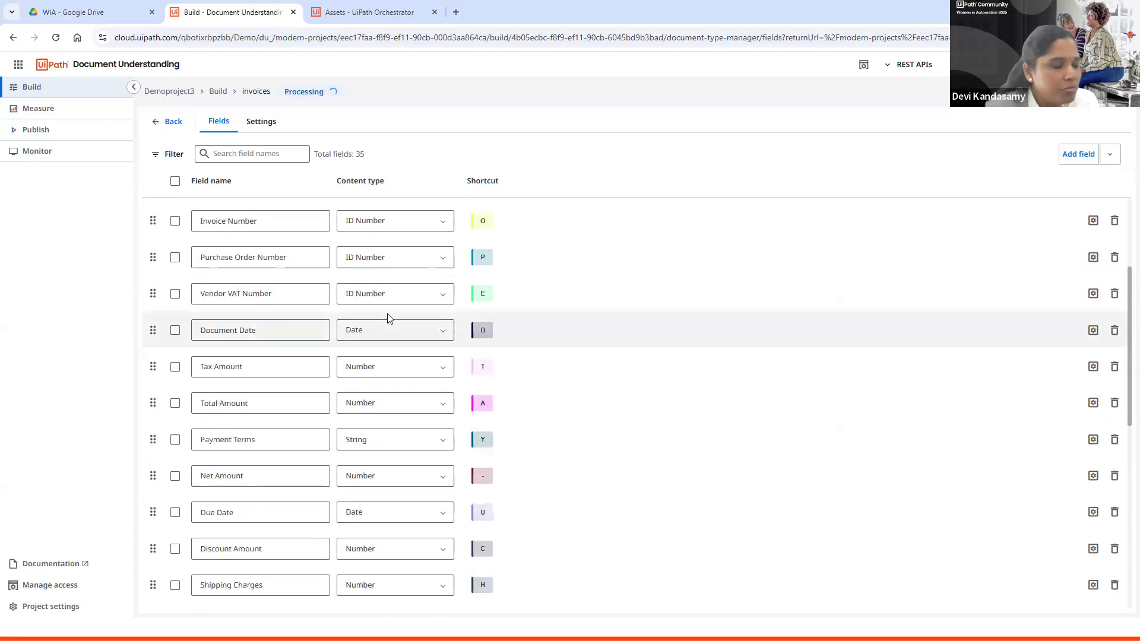
scroll(389, 319, down, 5)
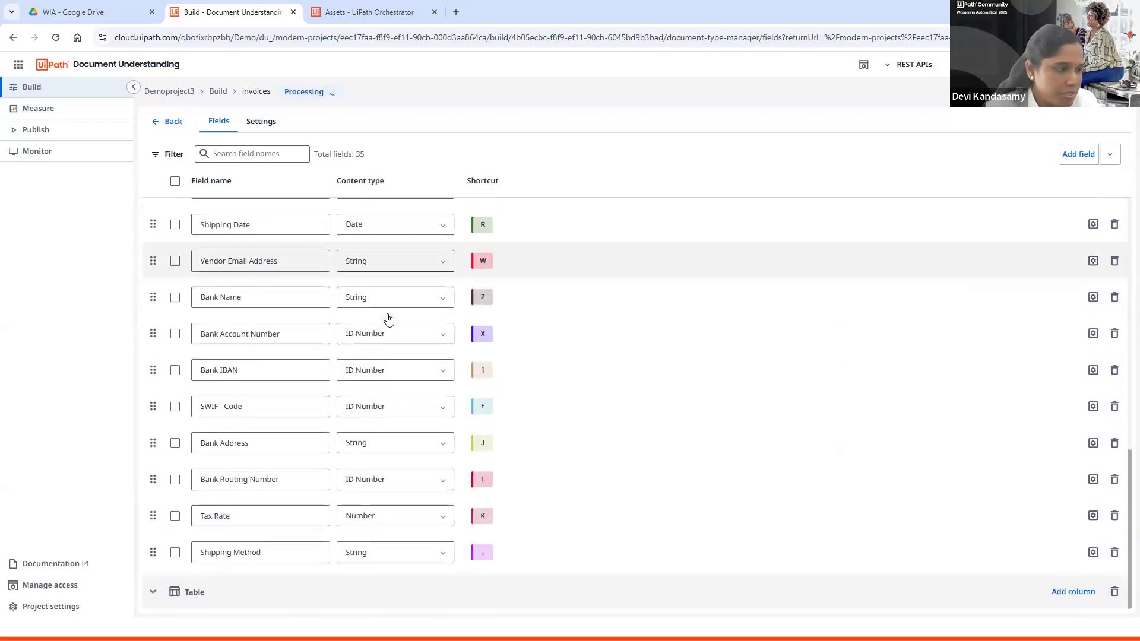
scroll(389, 318, up, 10)
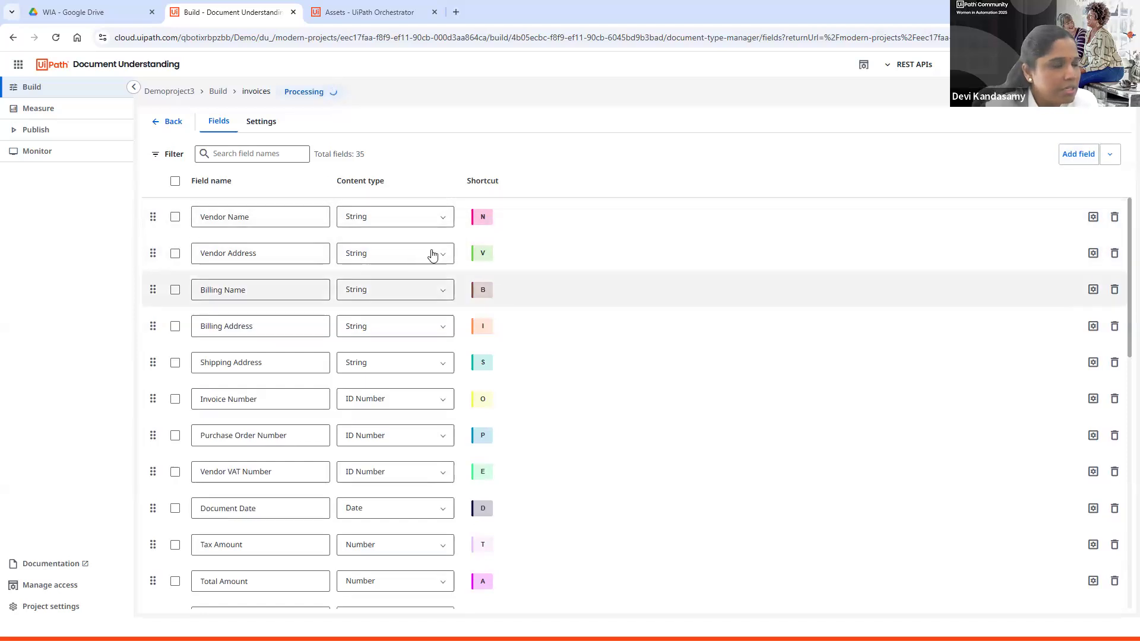
click(263, 124)
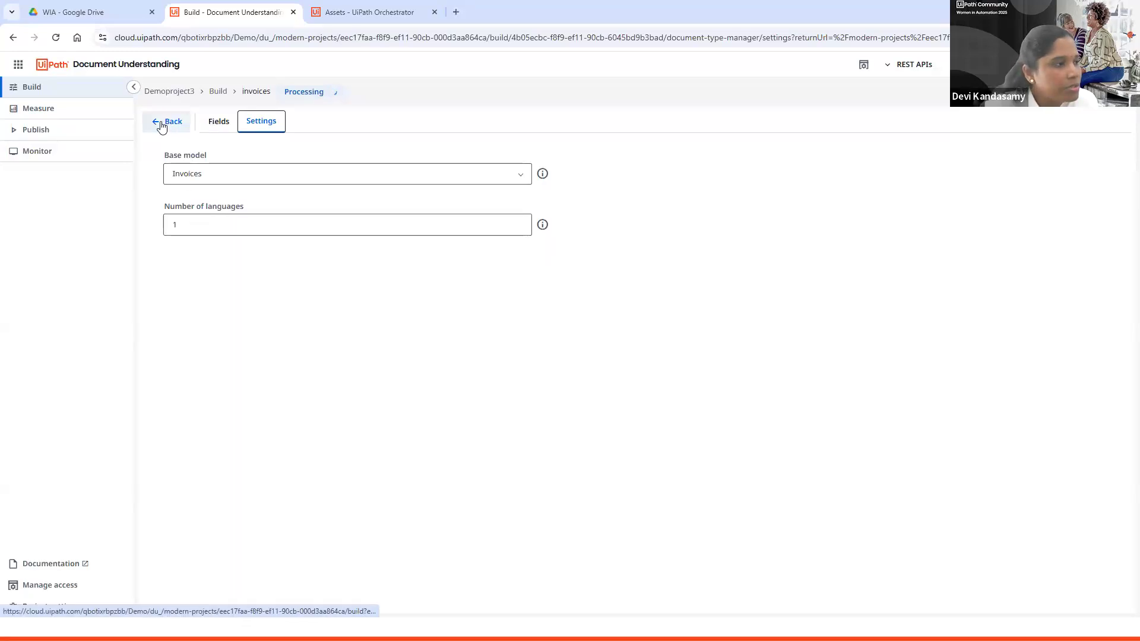
click(218, 92)
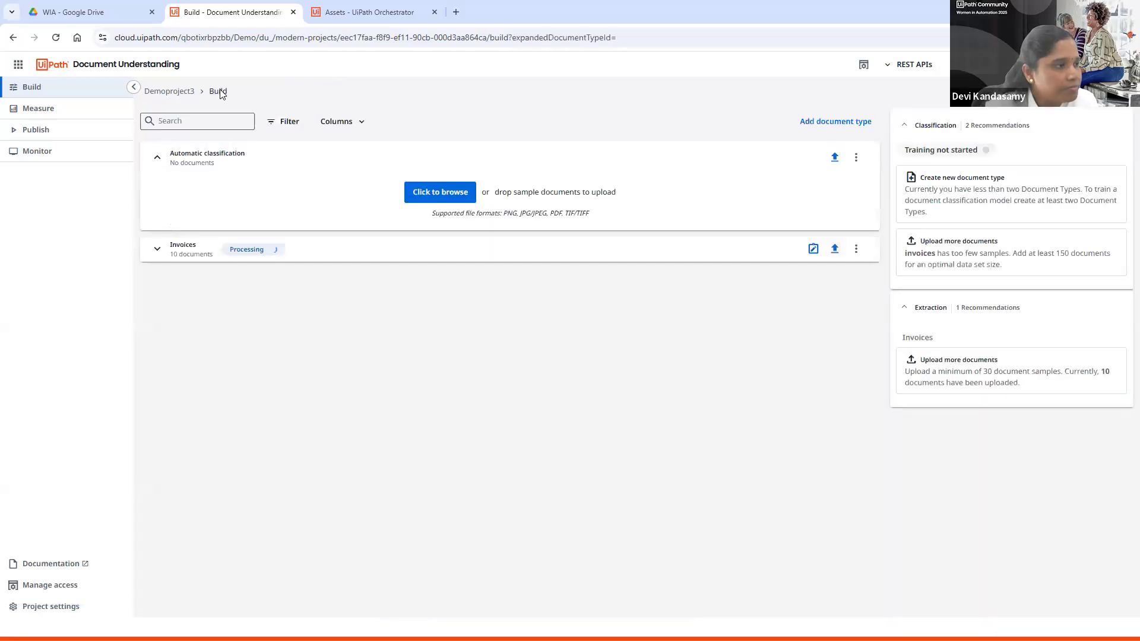
Step: Open the Invoices document type for annotation and confirm the annotations of invoice-0-2
click(156, 250)
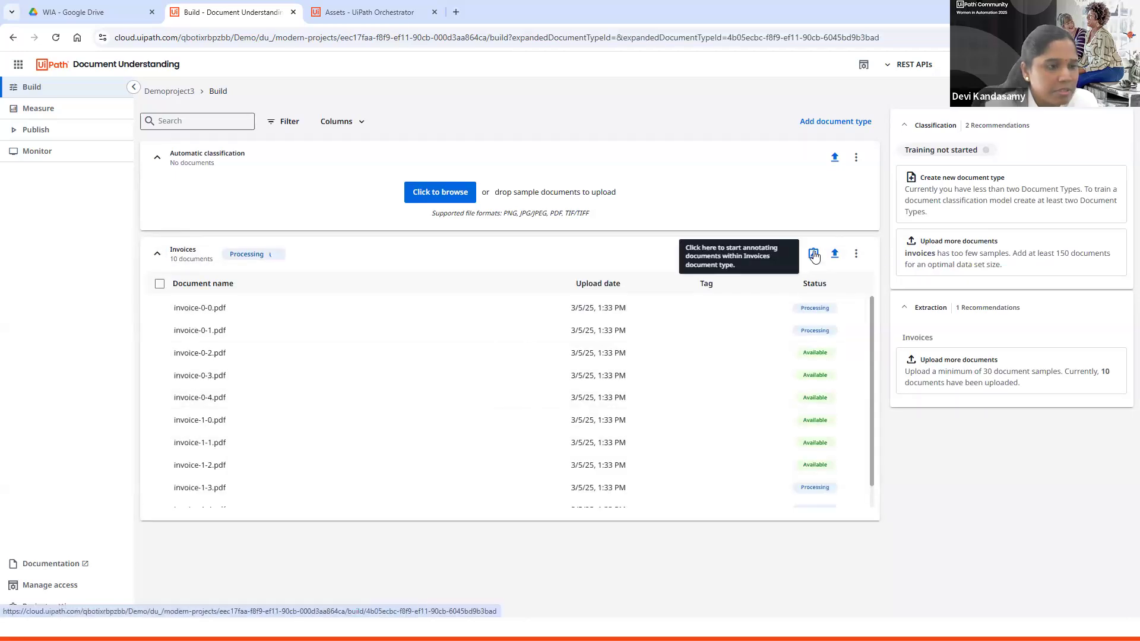
click(813, 254)
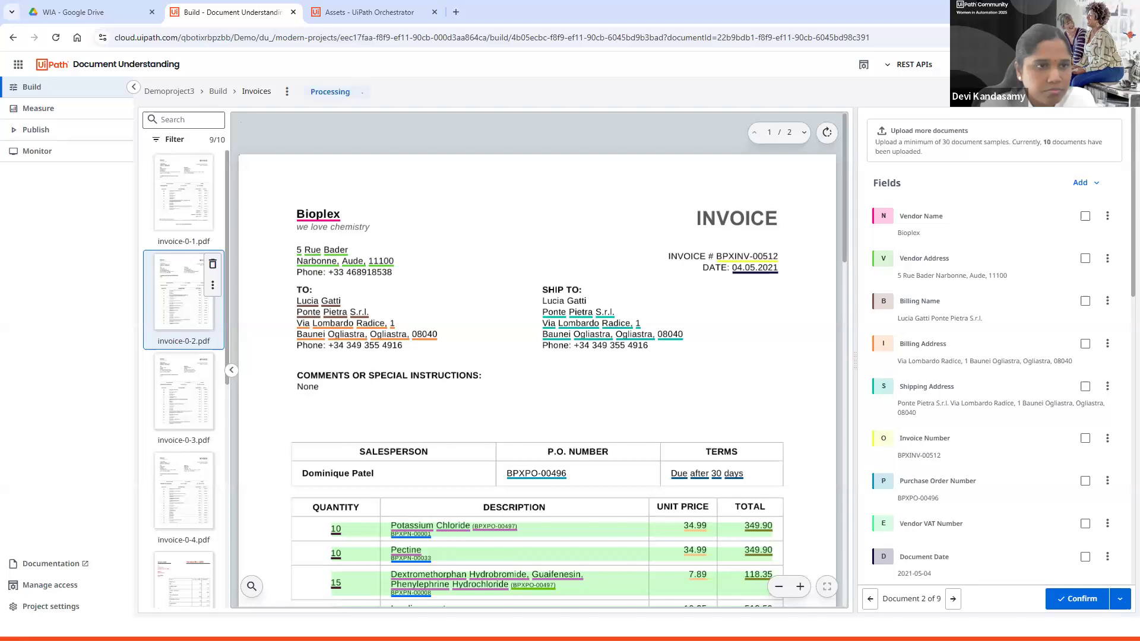
click(1079, 601)
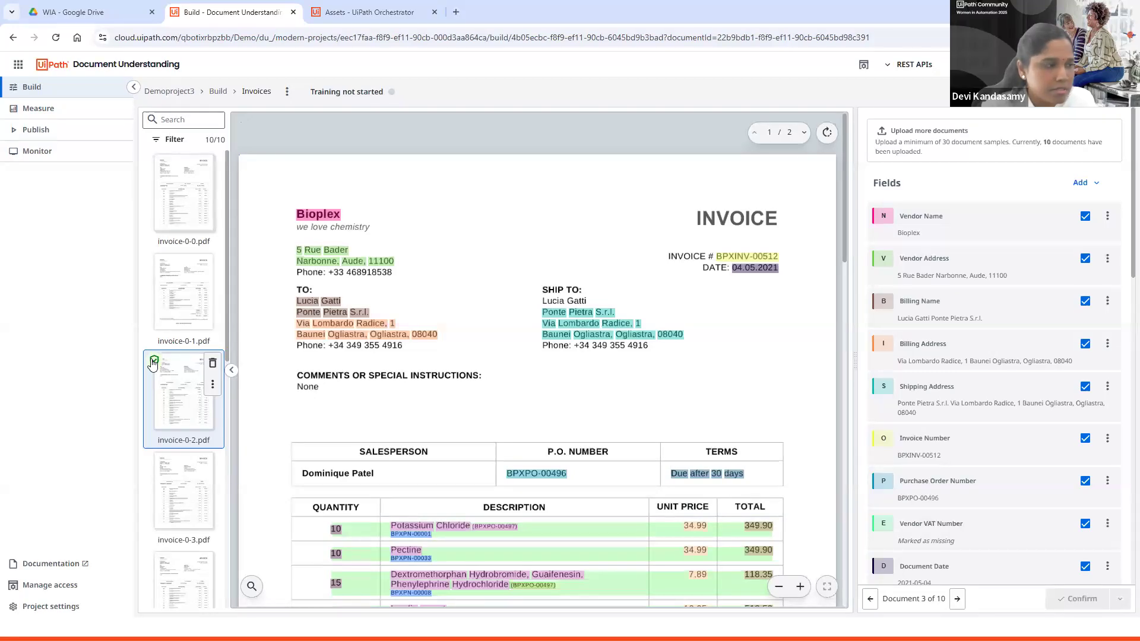
Step: Confirm the annotations of invoice-0-1
click(170, 270)
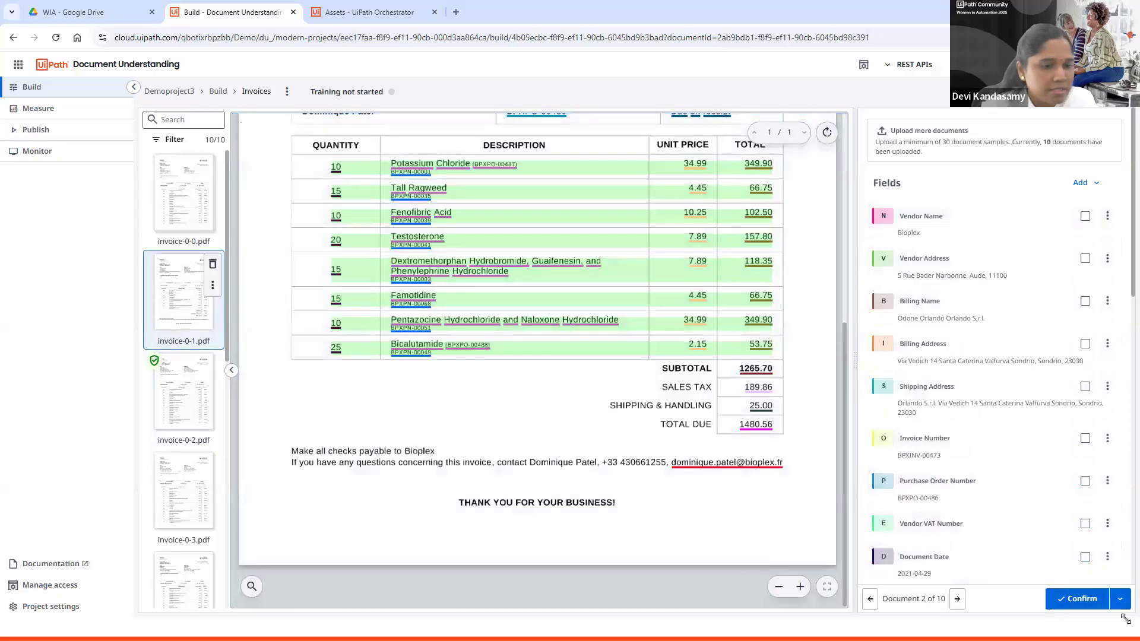
click(1079, 599)
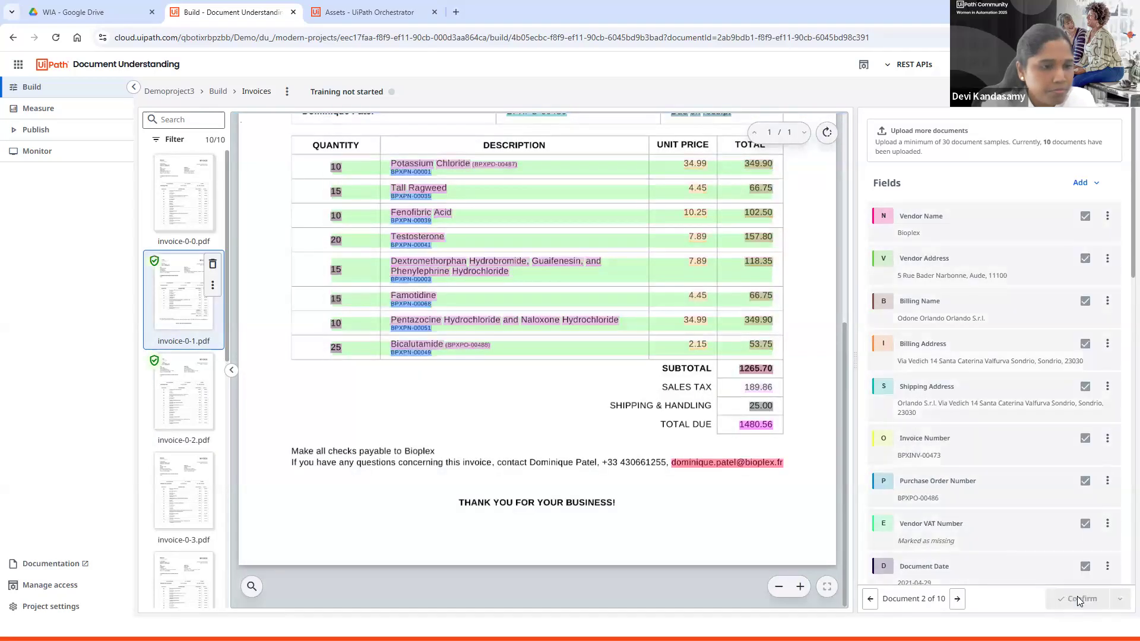
Step: Inspect the fields of invoice-0-0, then confirm the annotations of invoice-0-3
click(167, 215)
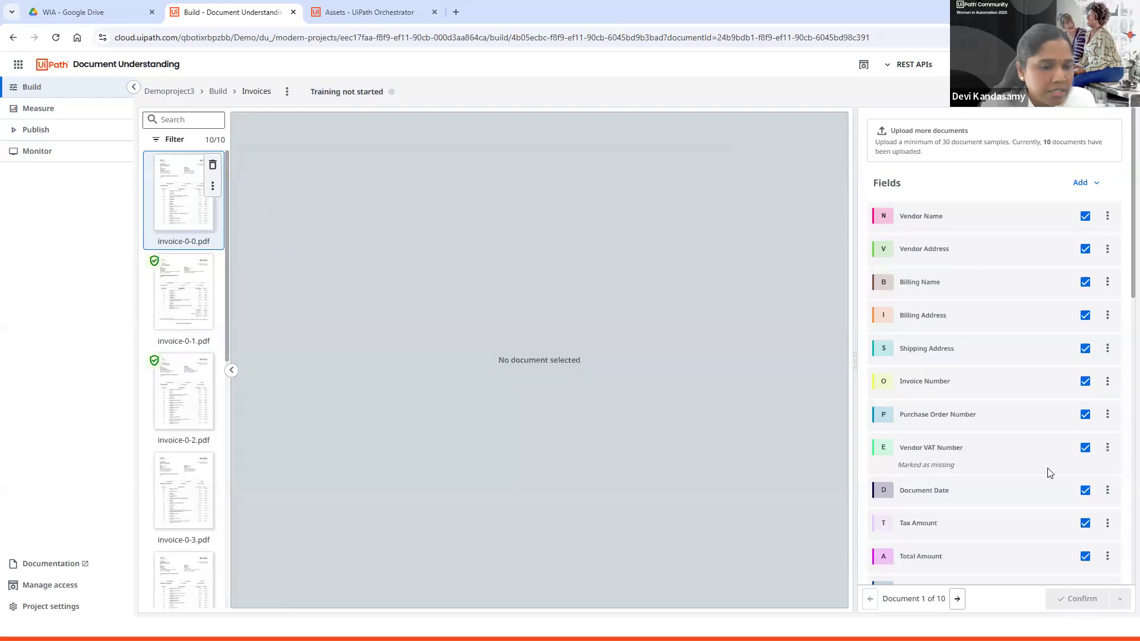
scroll(1048, 474, down, 8)
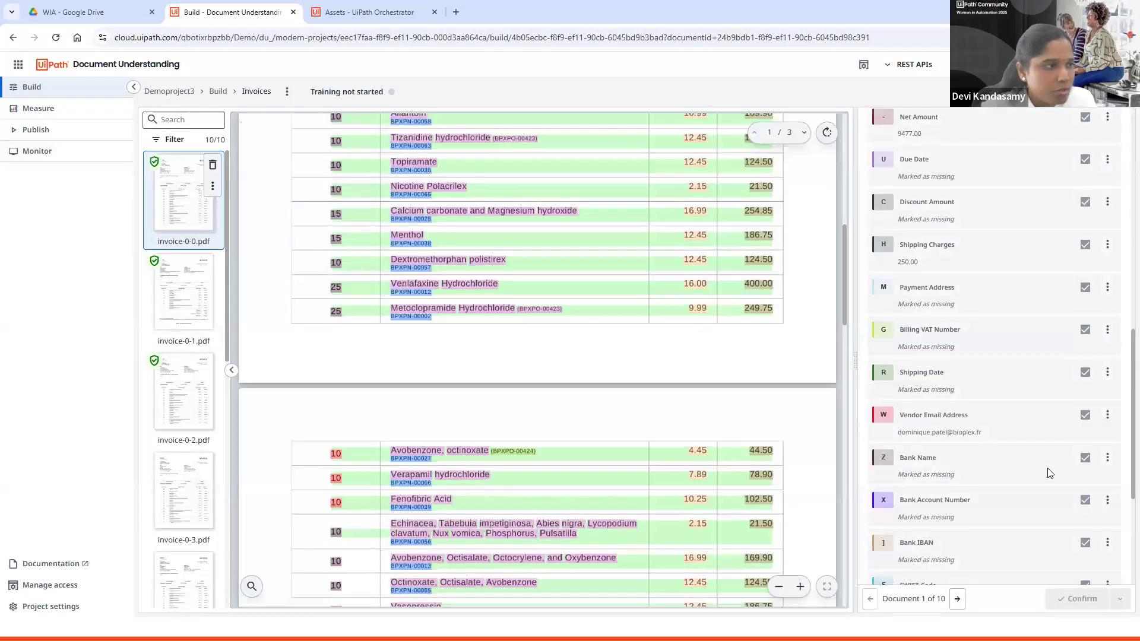
click(169, 508)
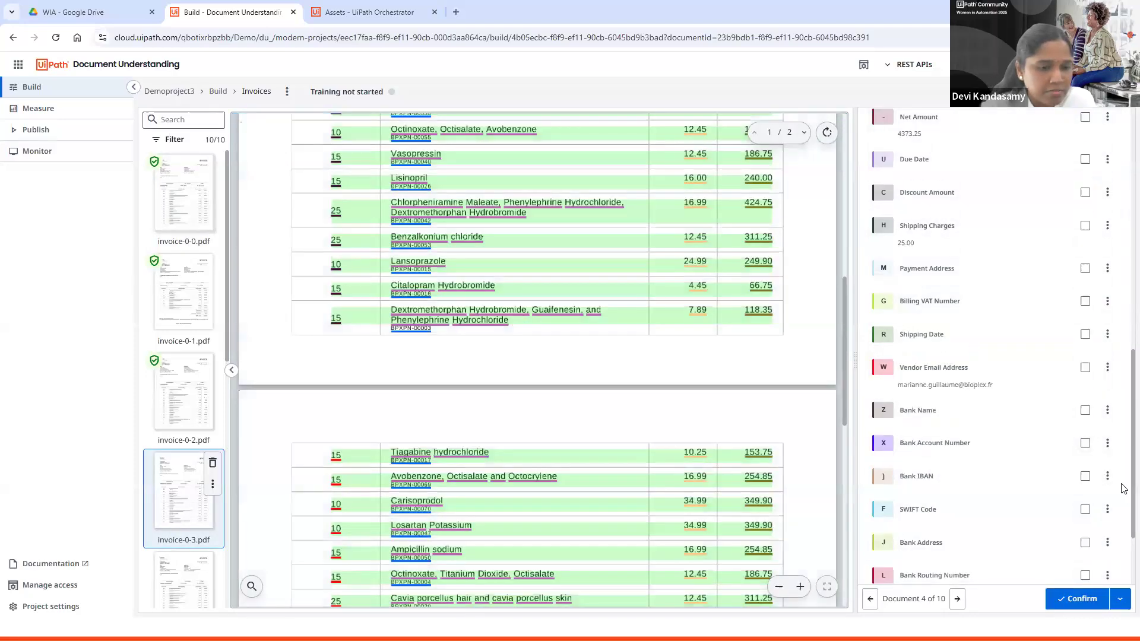
click(1076, 598)
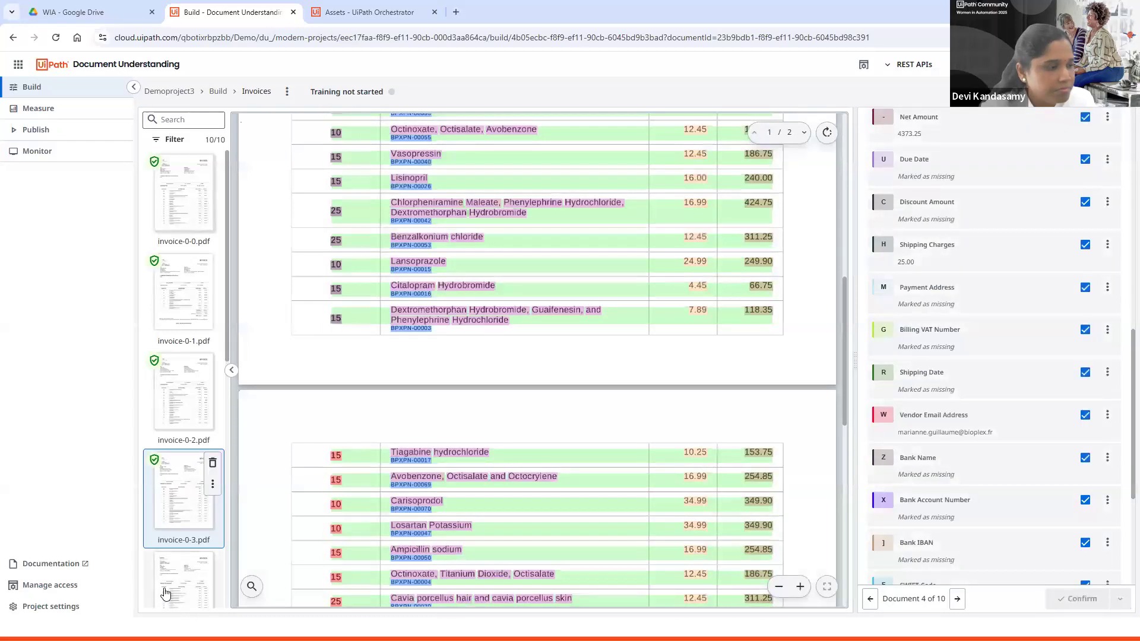
Step: Confirm the annotations of invoice-0-4, choosing the option to stay on the current document after confirming
click(168, 598)
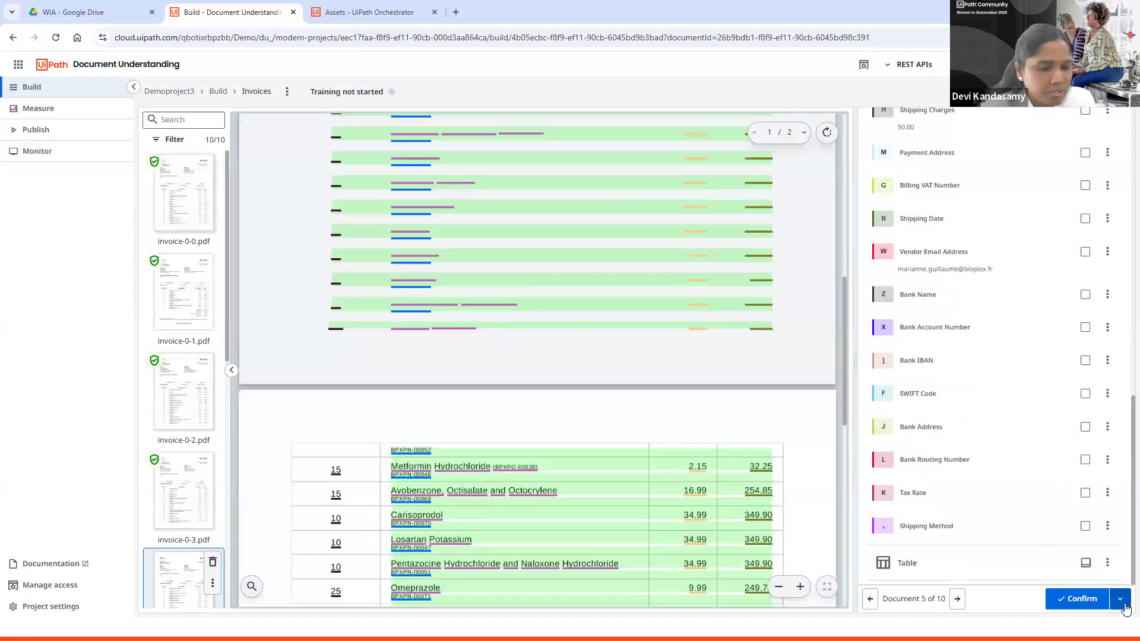
click(1124, 605)
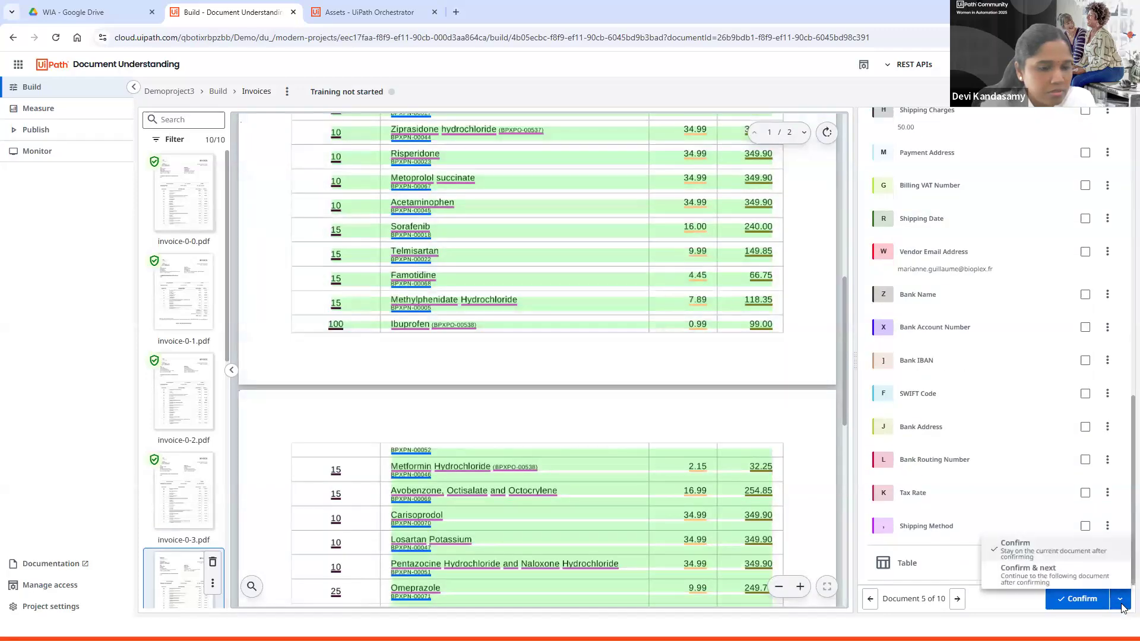
click(1021, 547)
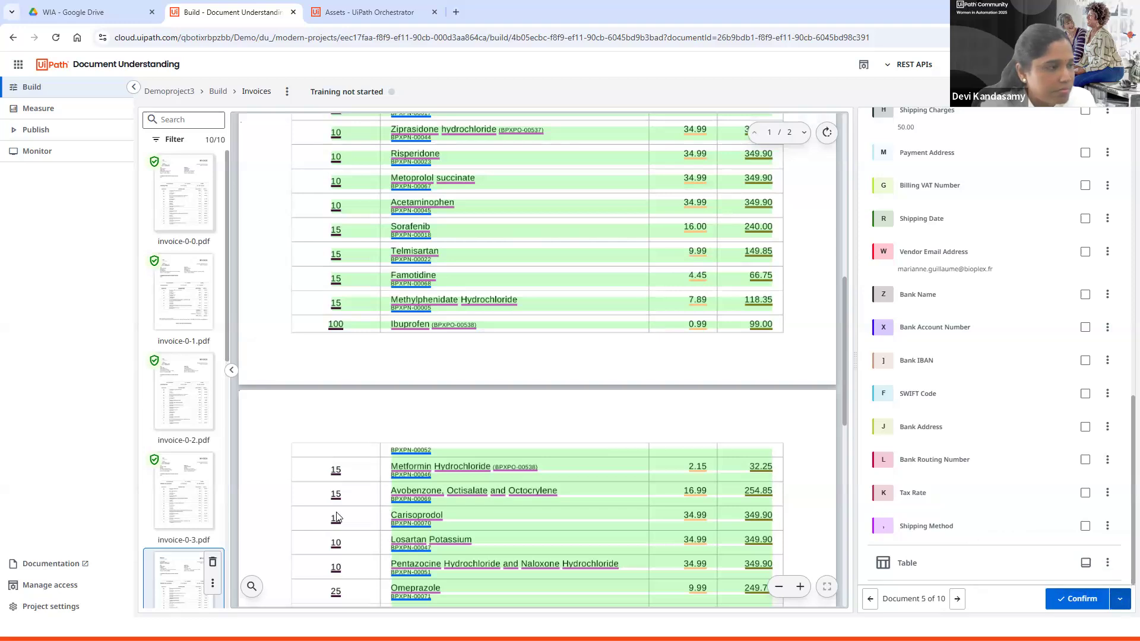
scroll(180, 549, down, 3)
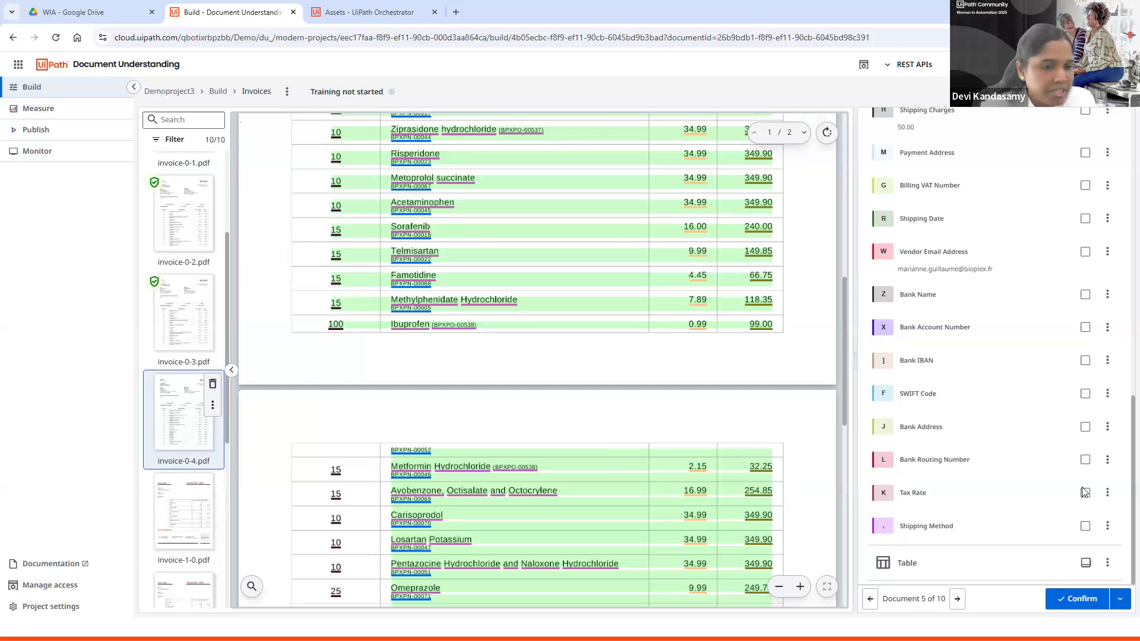
click(1124, 606)
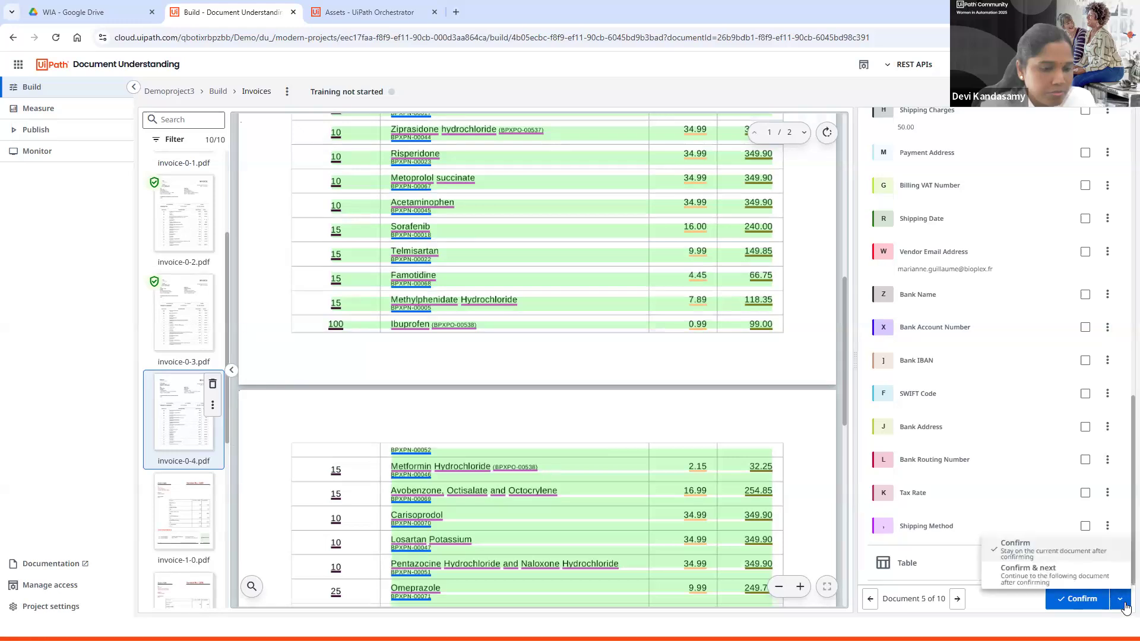
click(1072, 552)
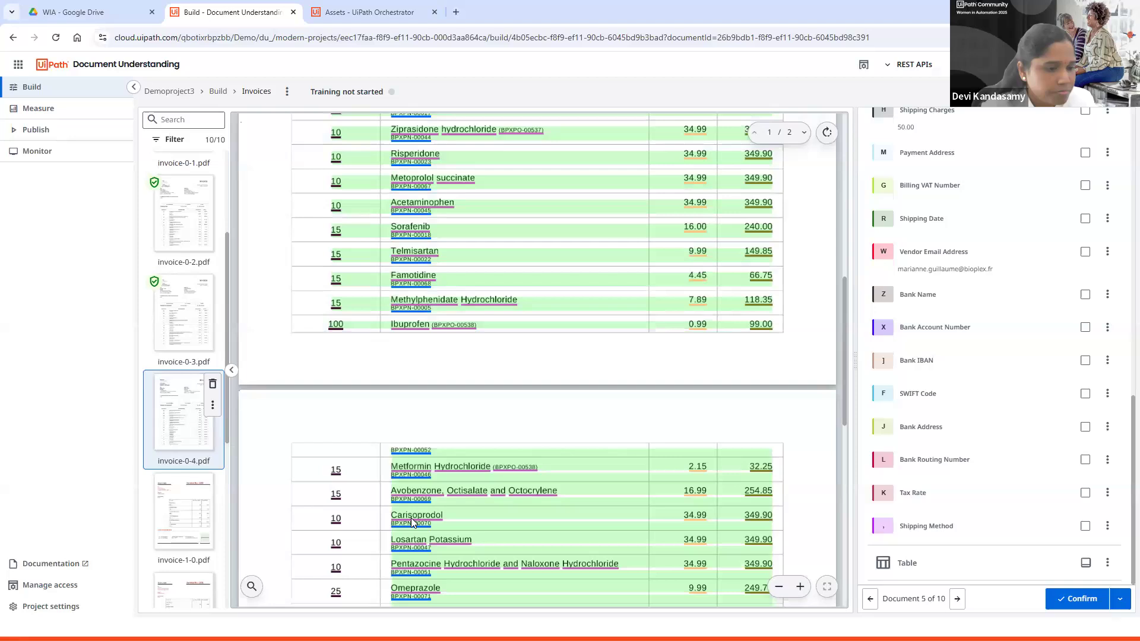
click(1072, 600)
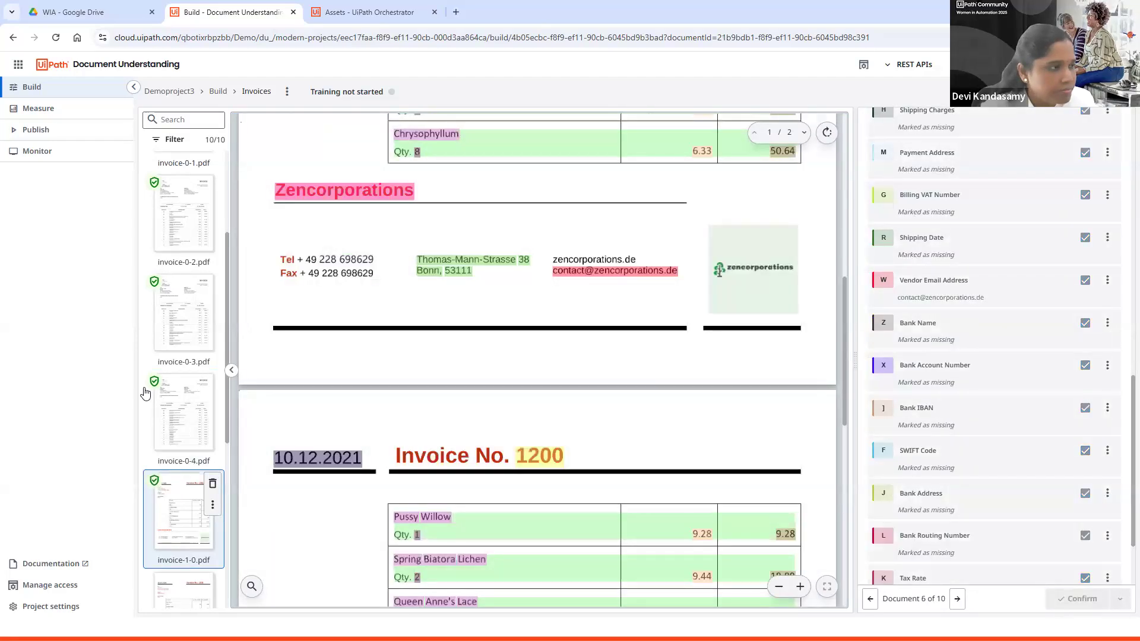
Step: Confirm the annotations of invoice-1-1, including its Table field, and then of invoice-1-2
key(Page_Down)
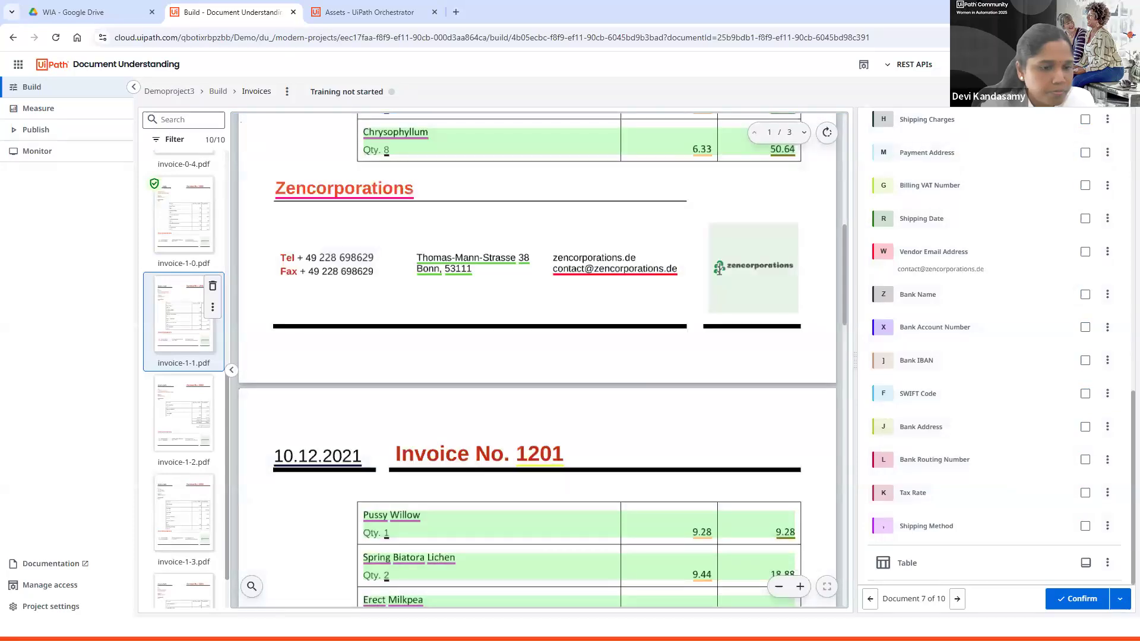
click(1085, 564)
click(216, 415)
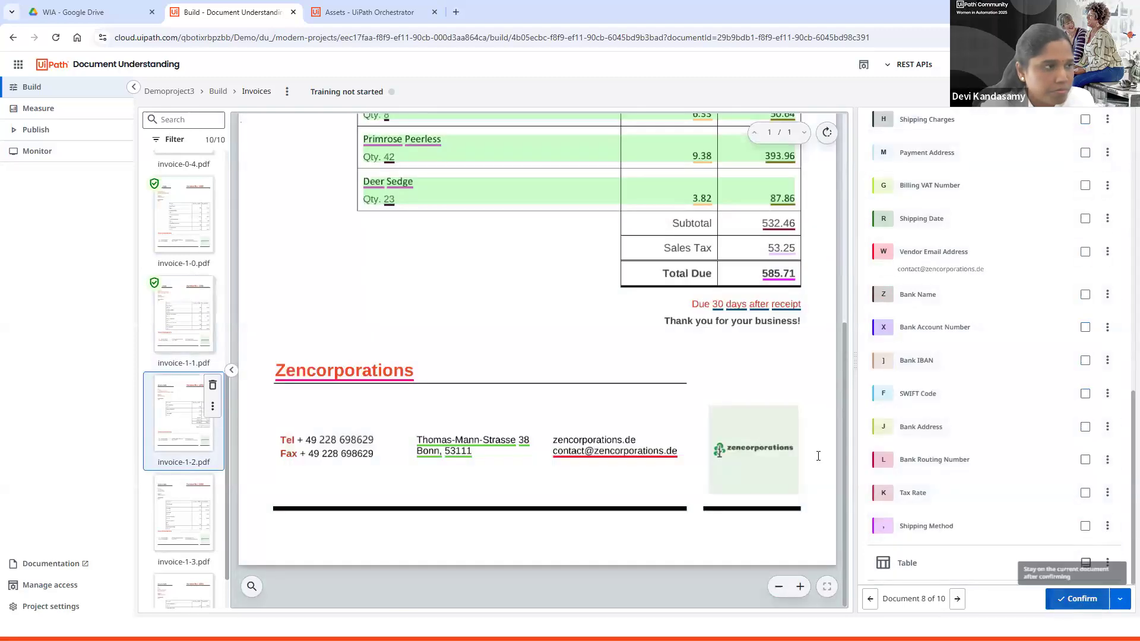
click(1080, 598)
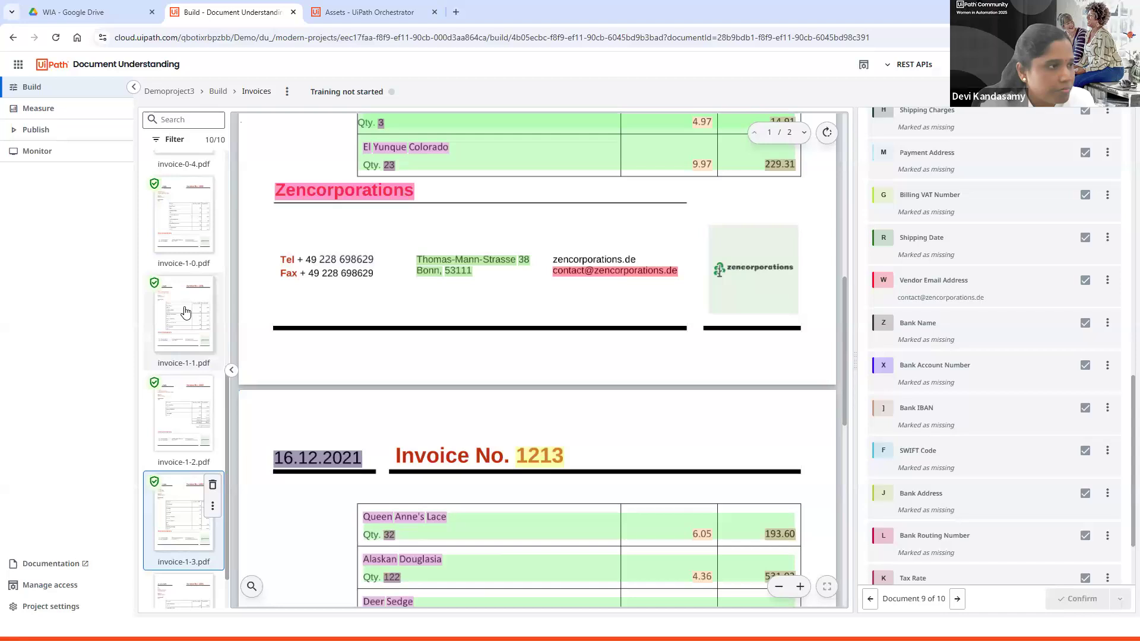
Step: Open invoice-1-4 and view the project's Measure page
scroll(195, 553, down, 1)
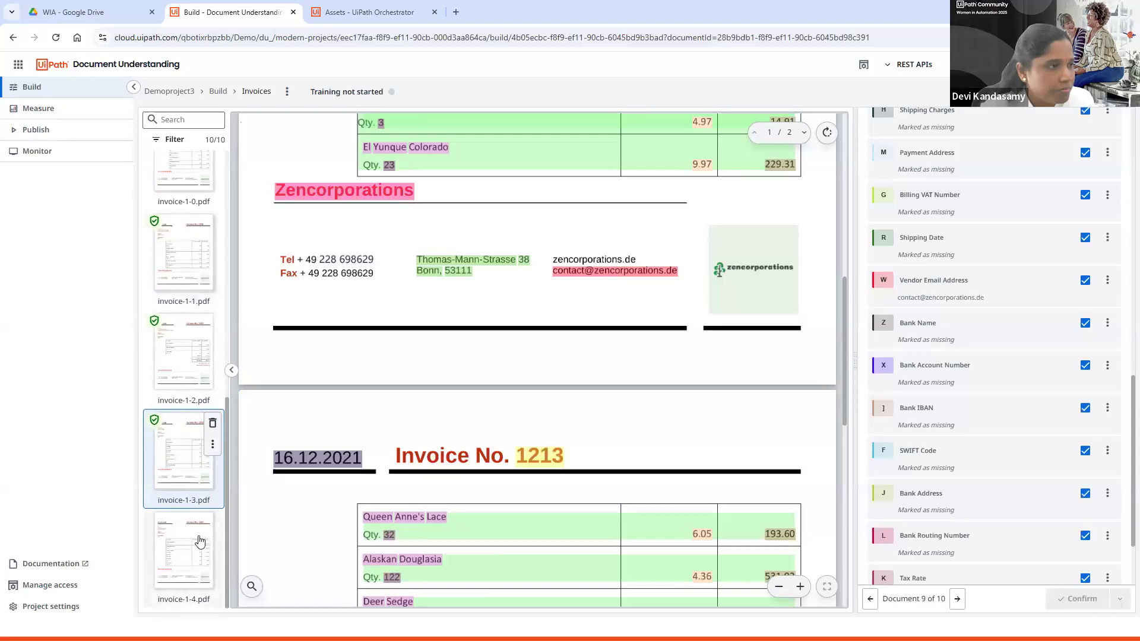
click(194, 553)
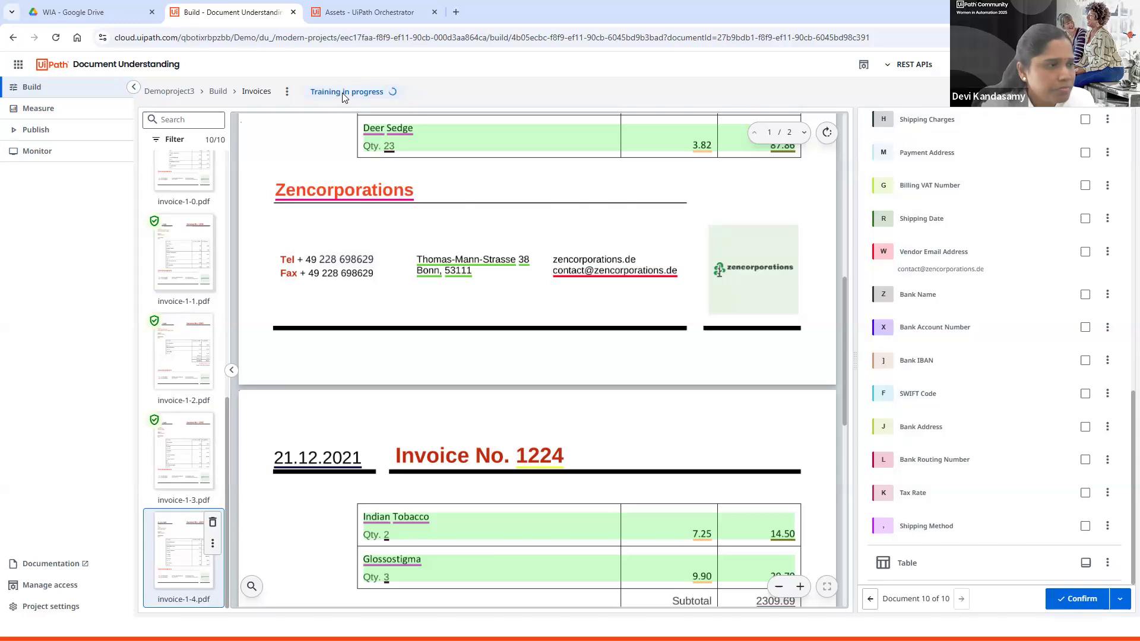
click(57, 115)
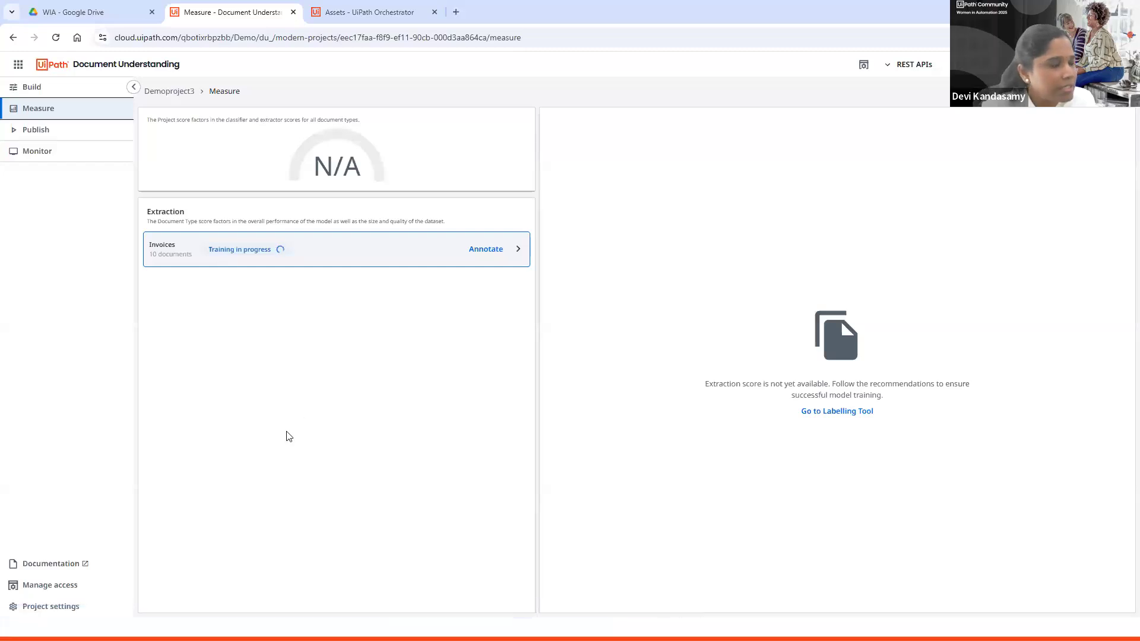
Step: Open DemoProject2's Measure page and examine its dataset size and per-field extraction metrics
click(148, 69)
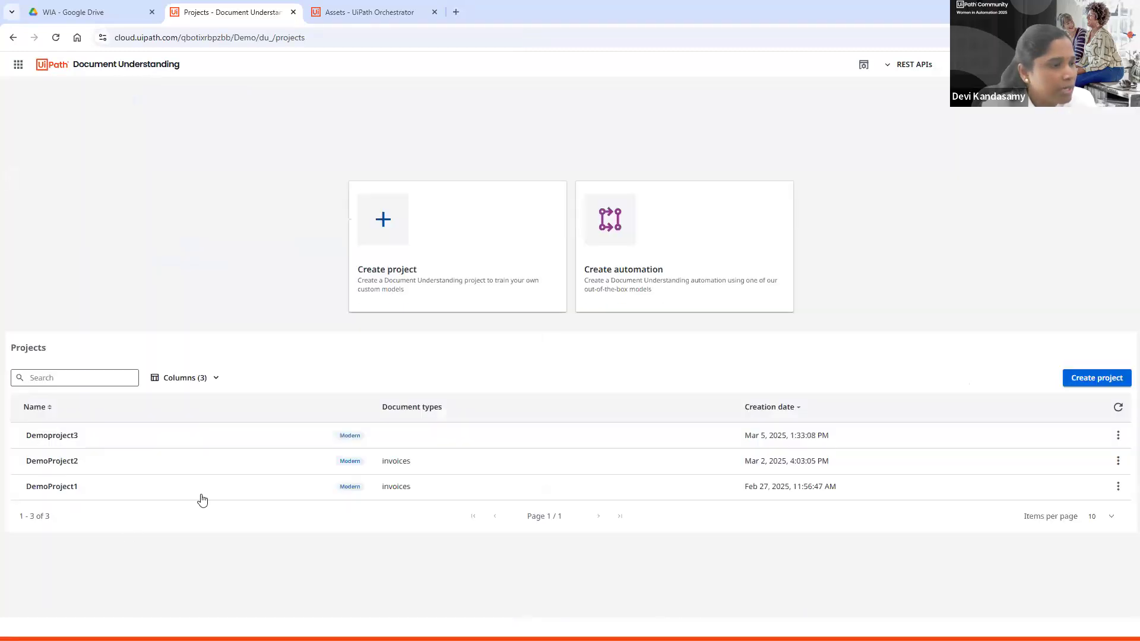
click(71, 463)
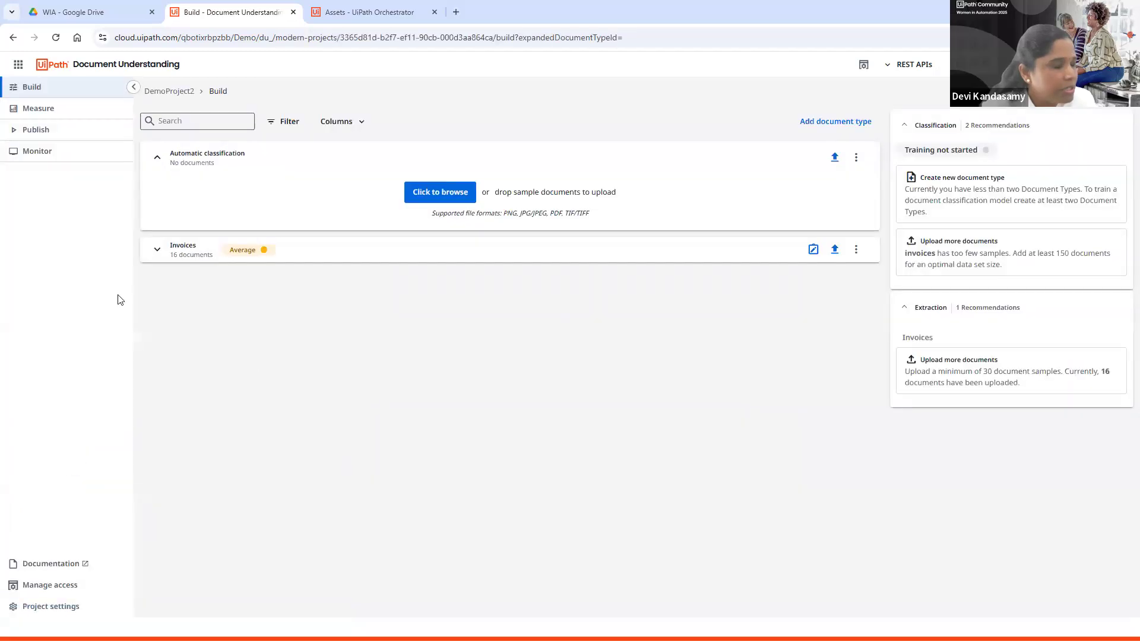
click(49, 113)
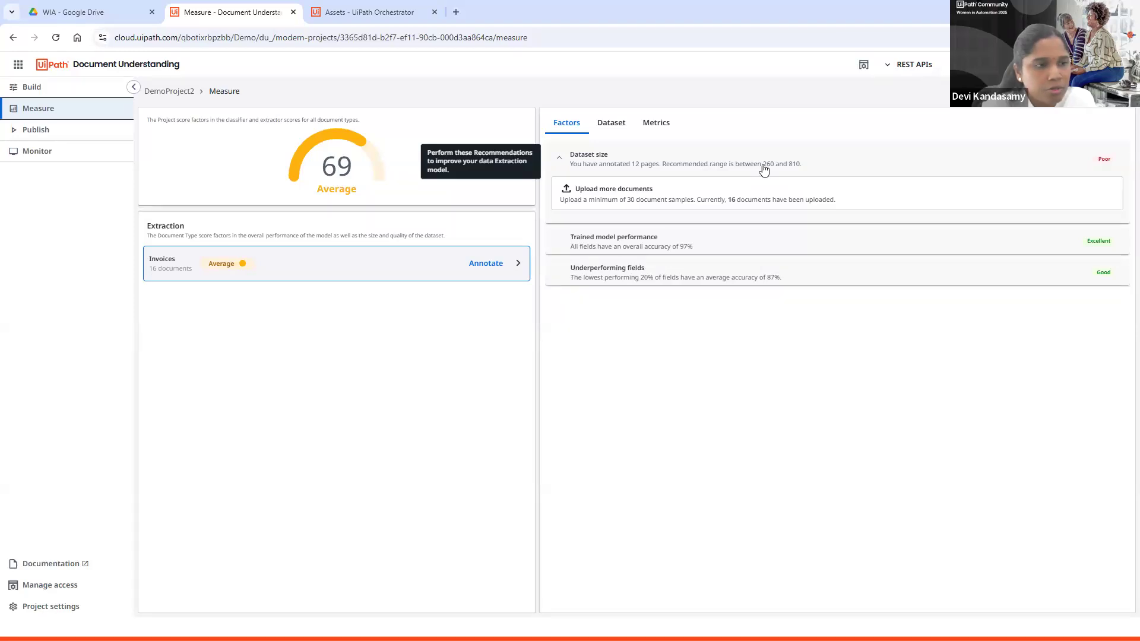
click(613, 127)
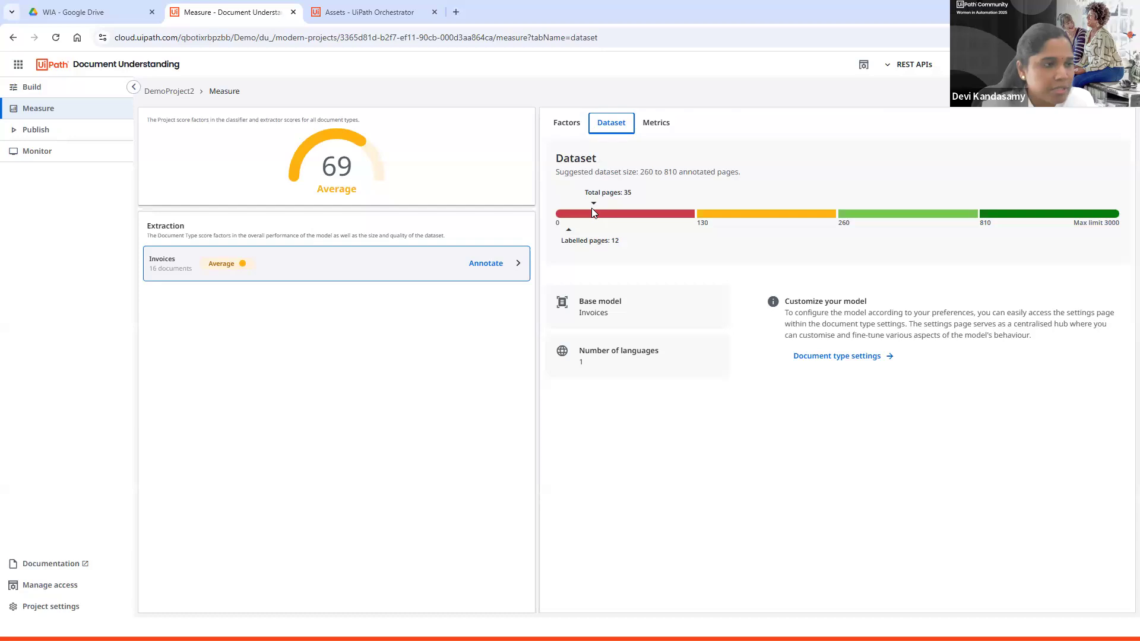
click(656, 127)
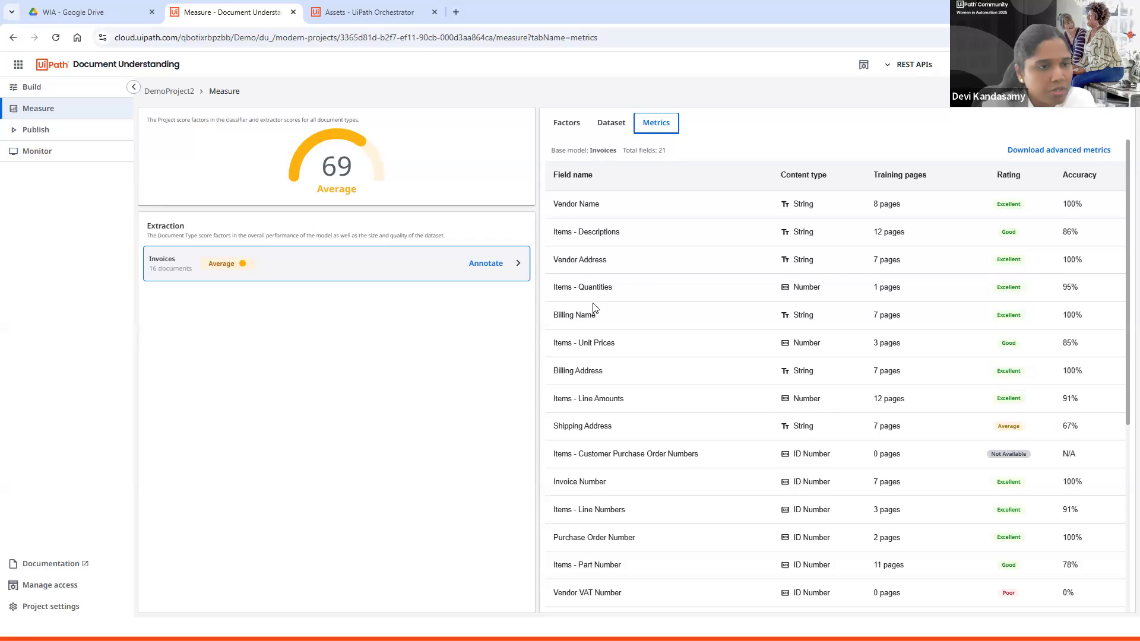
scroll(663, 398, down, 5)
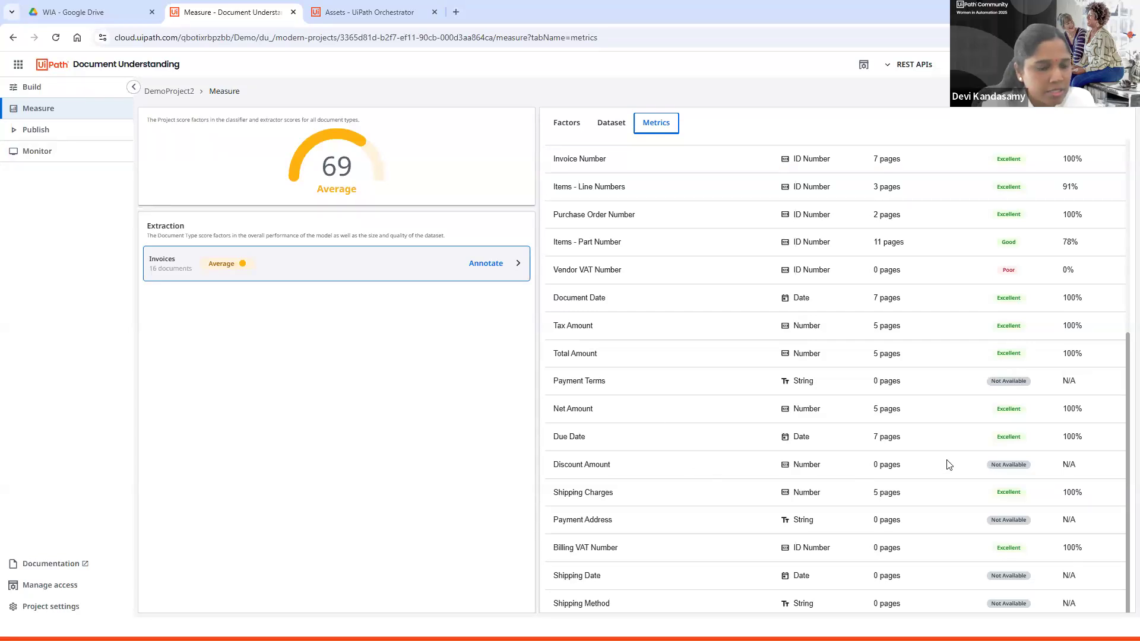
scroll(948, 464, up, 5)
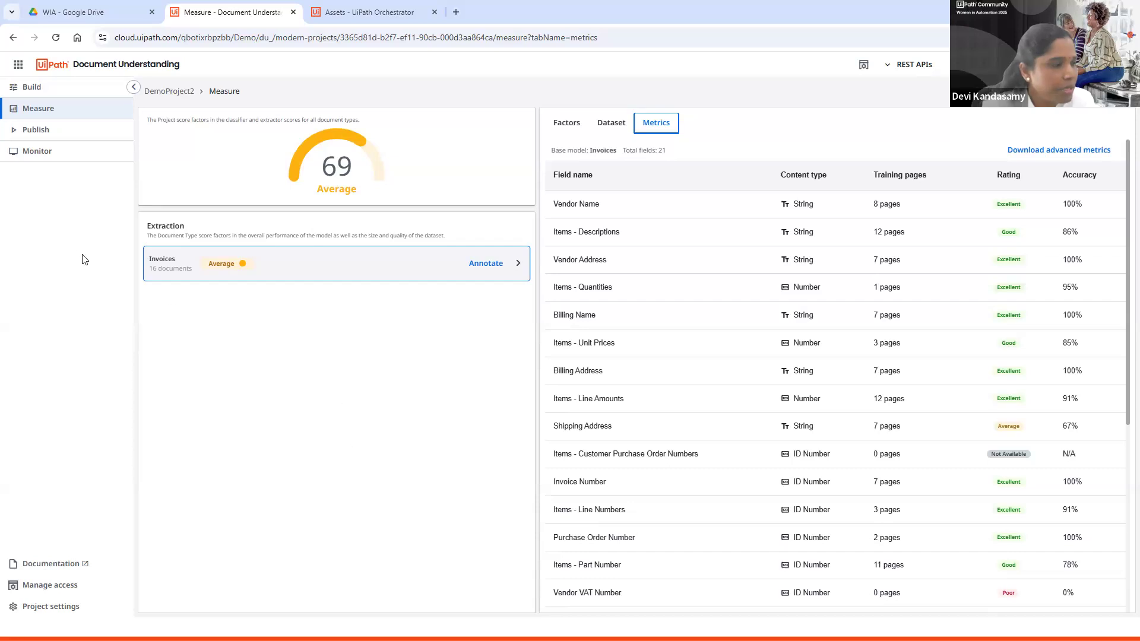
Step: Create a new project version named project2 from the Publish page
click(70, 135)
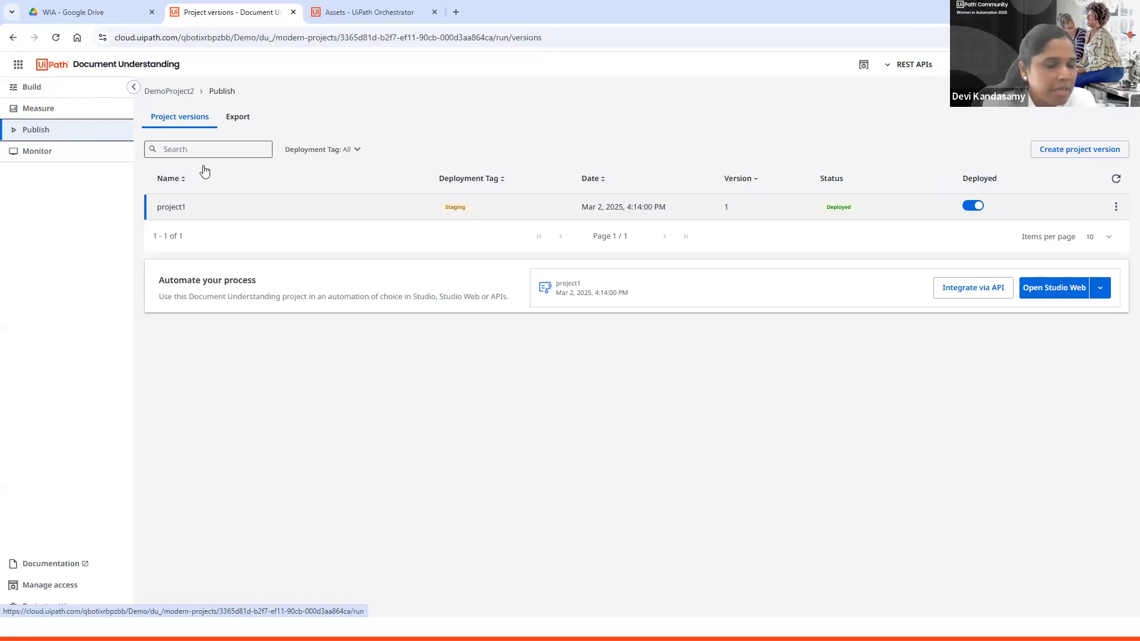
click(1067, 150)
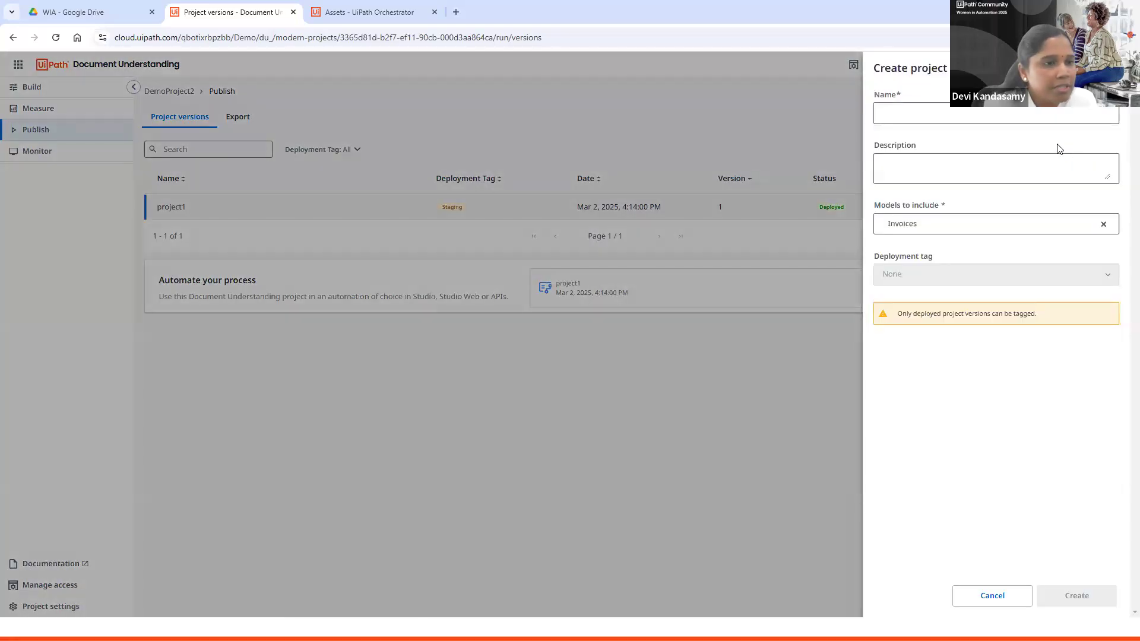
click(975, 117)
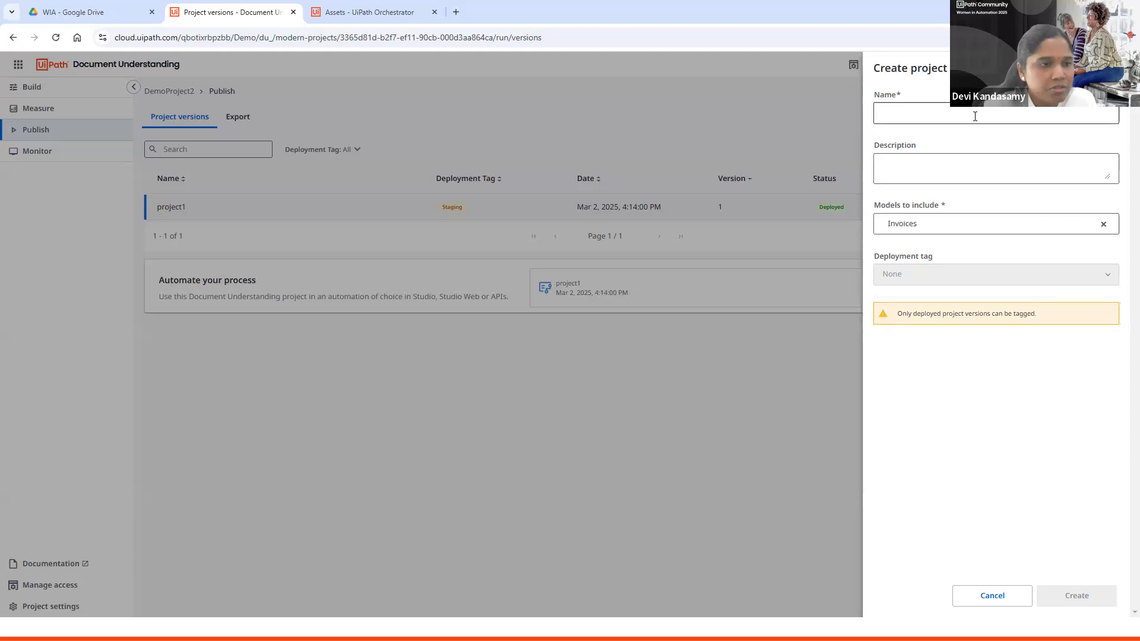
click(979, 163)
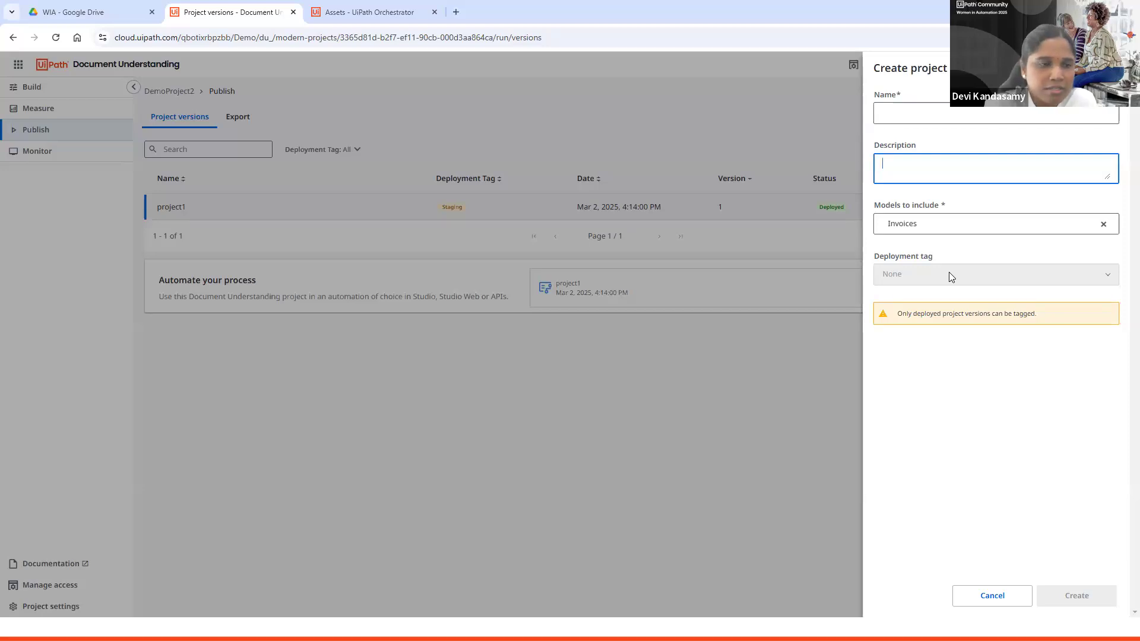
click(936, 108)
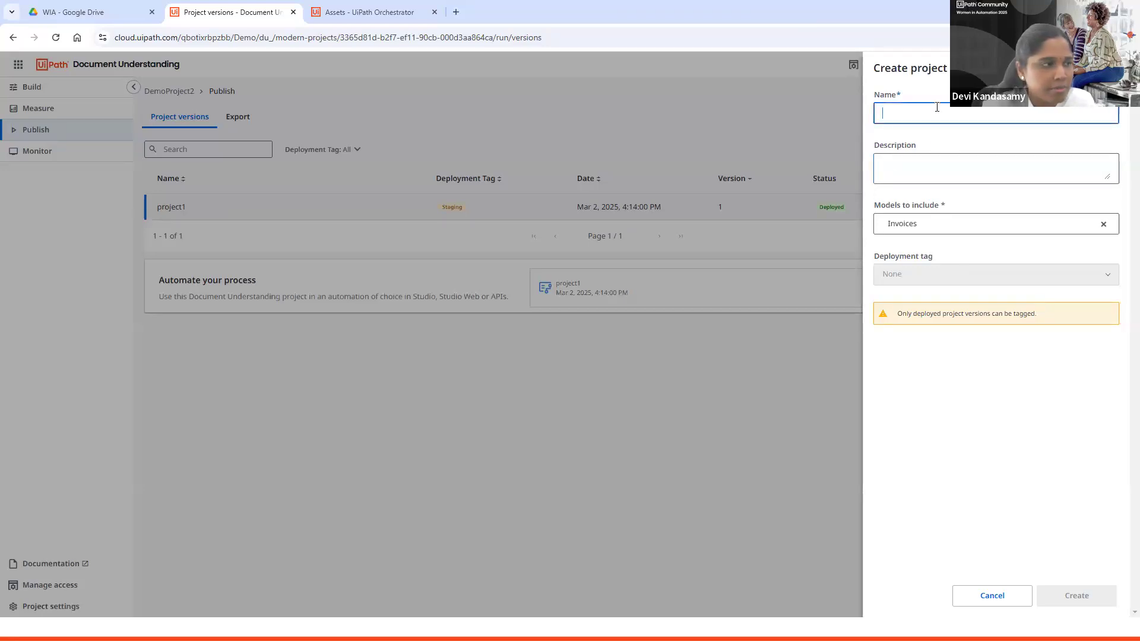
text(project2)
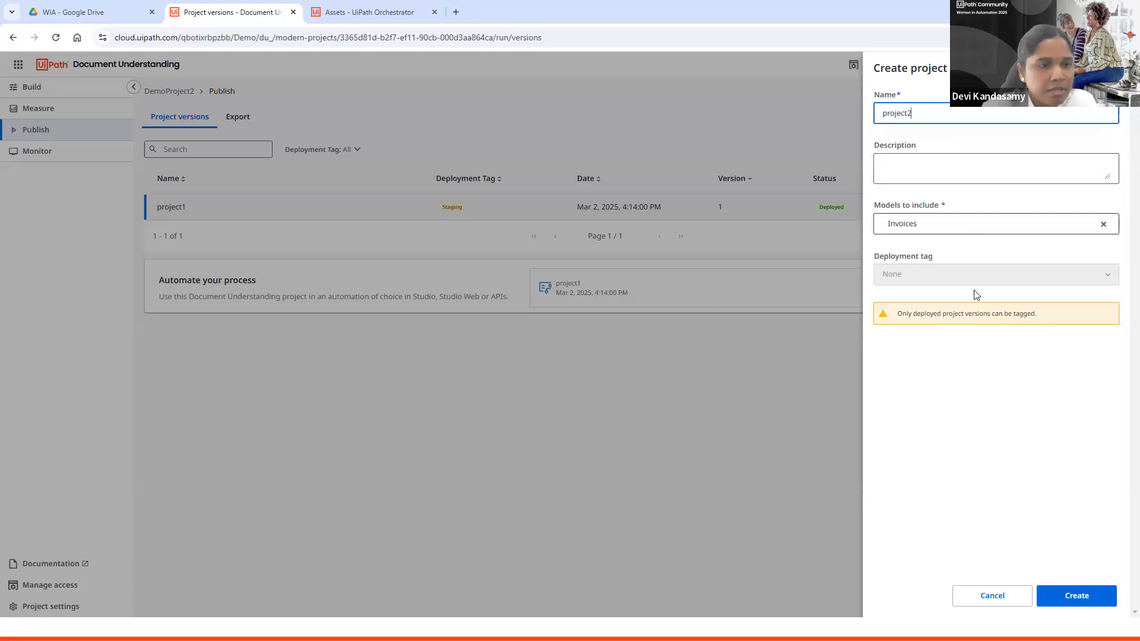
click(1049, 601)
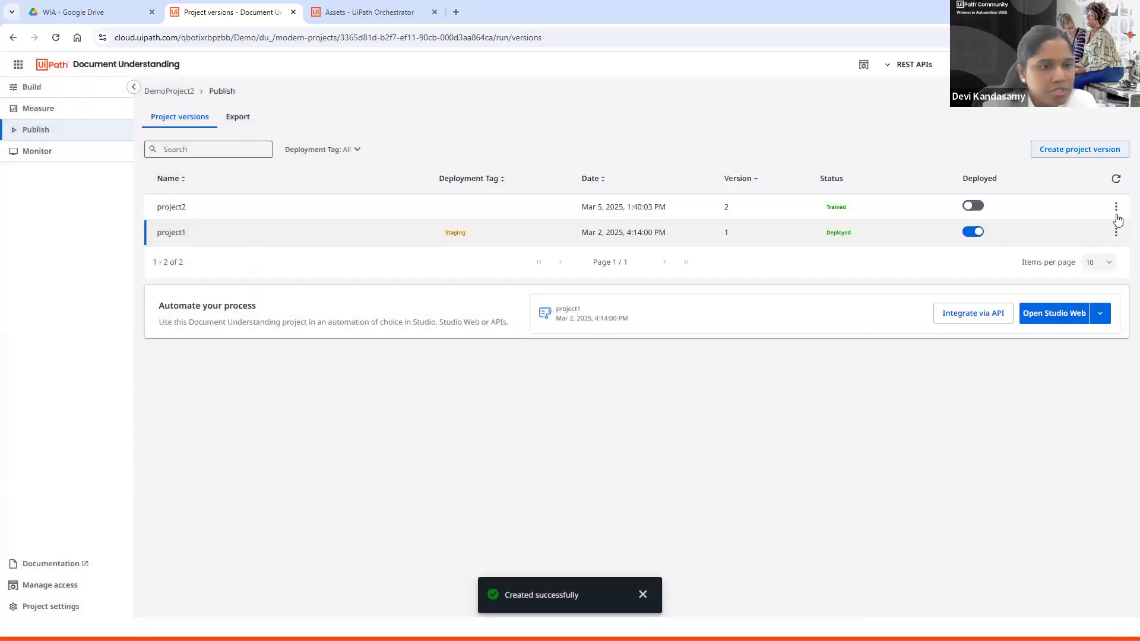
Step: Deploy project2 and set its deployment tag to Production
click(974, 206)
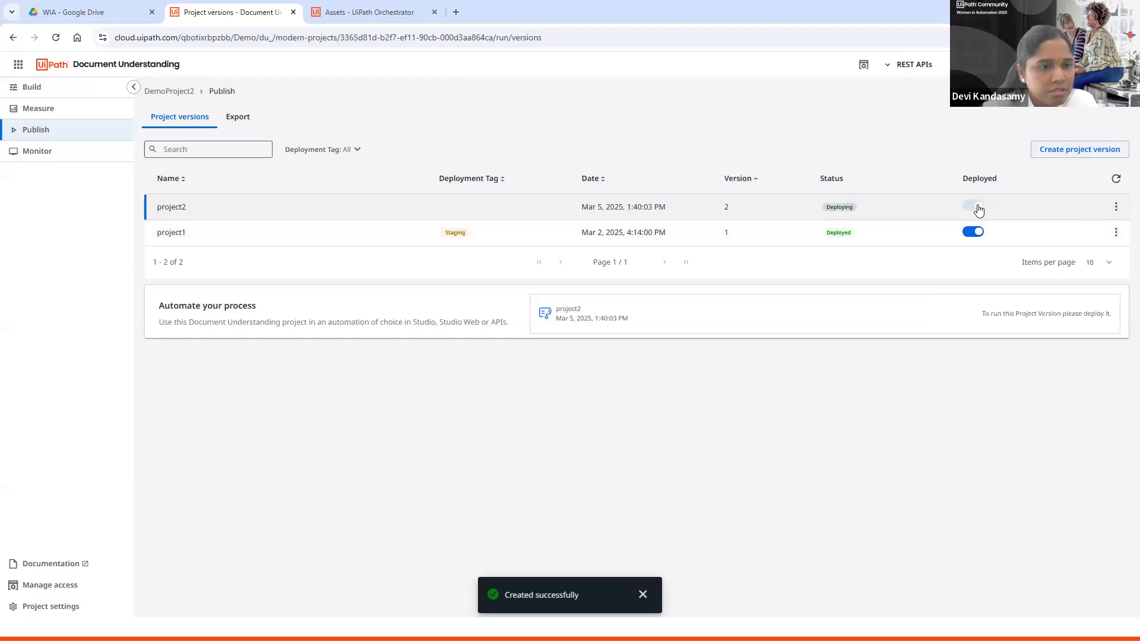
click(1116, 208)
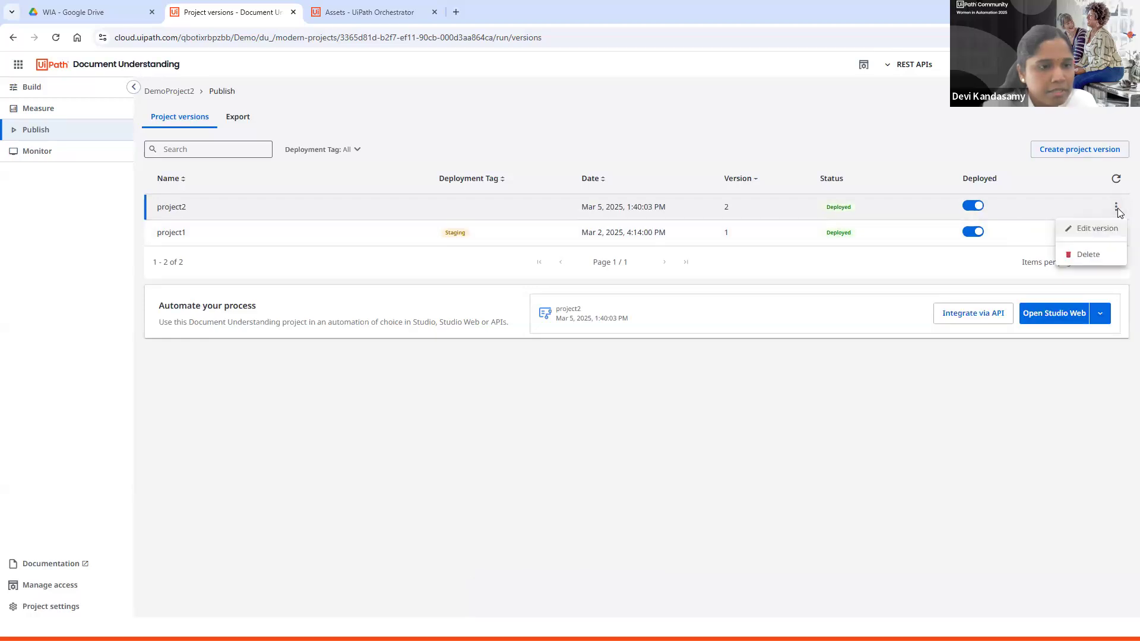
click(1106, 228)
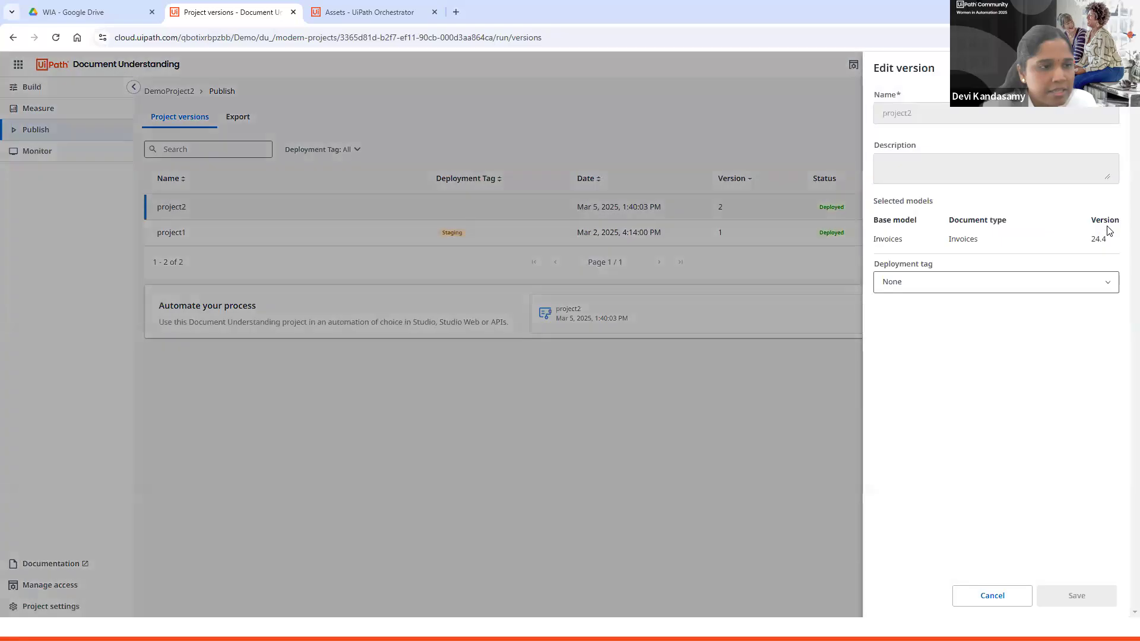
click(947, 283)
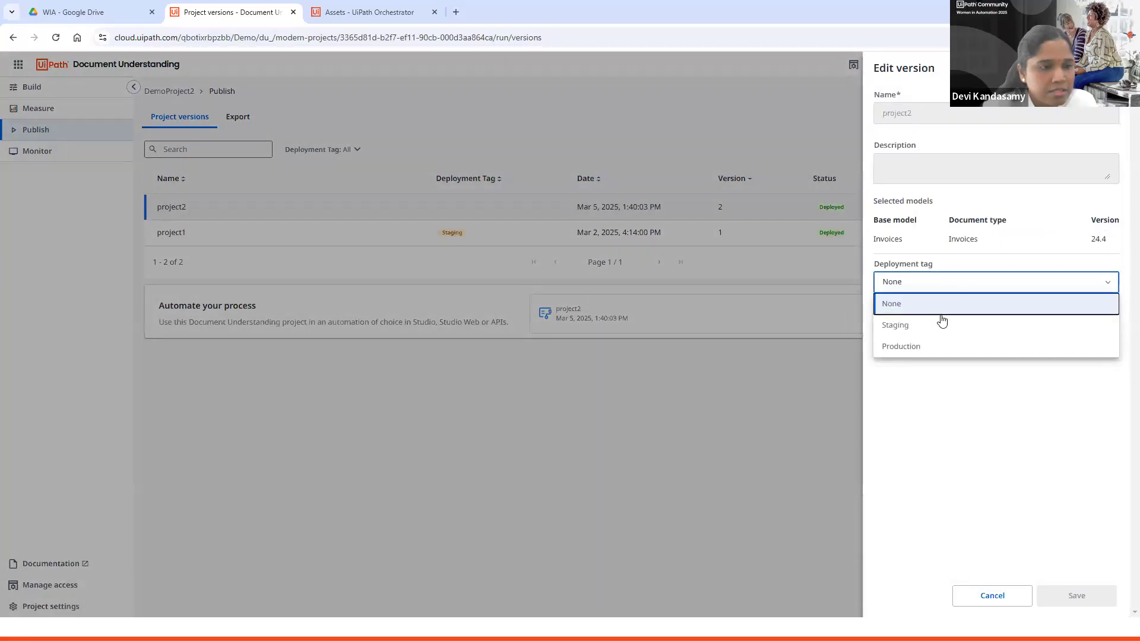
click(929, 348)
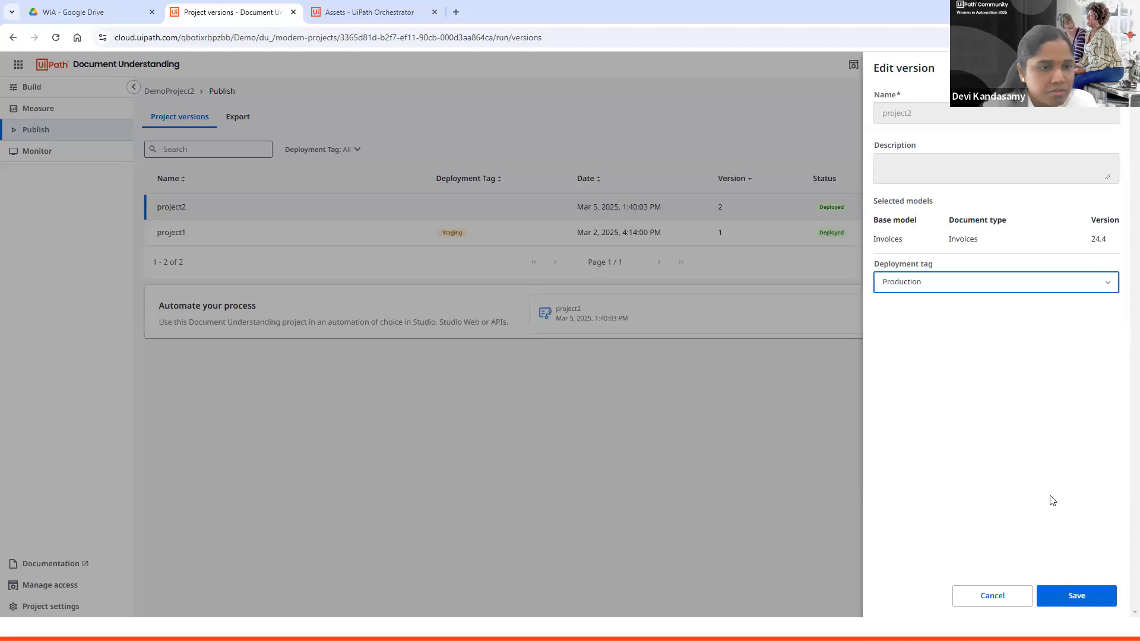
click(1079, 593)
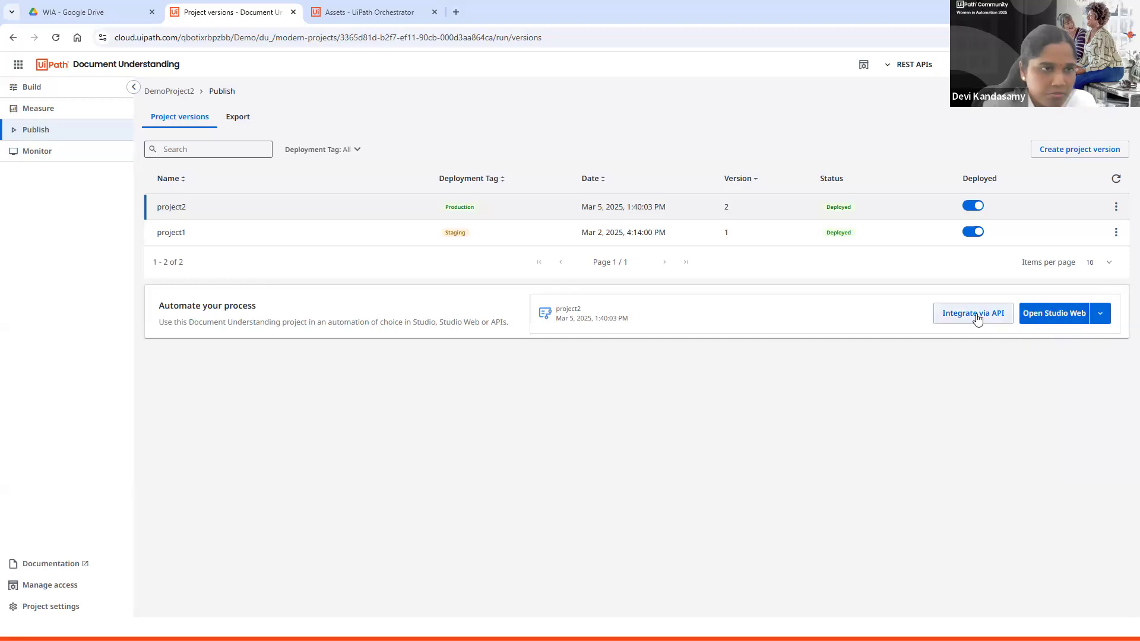
click(912, 65)
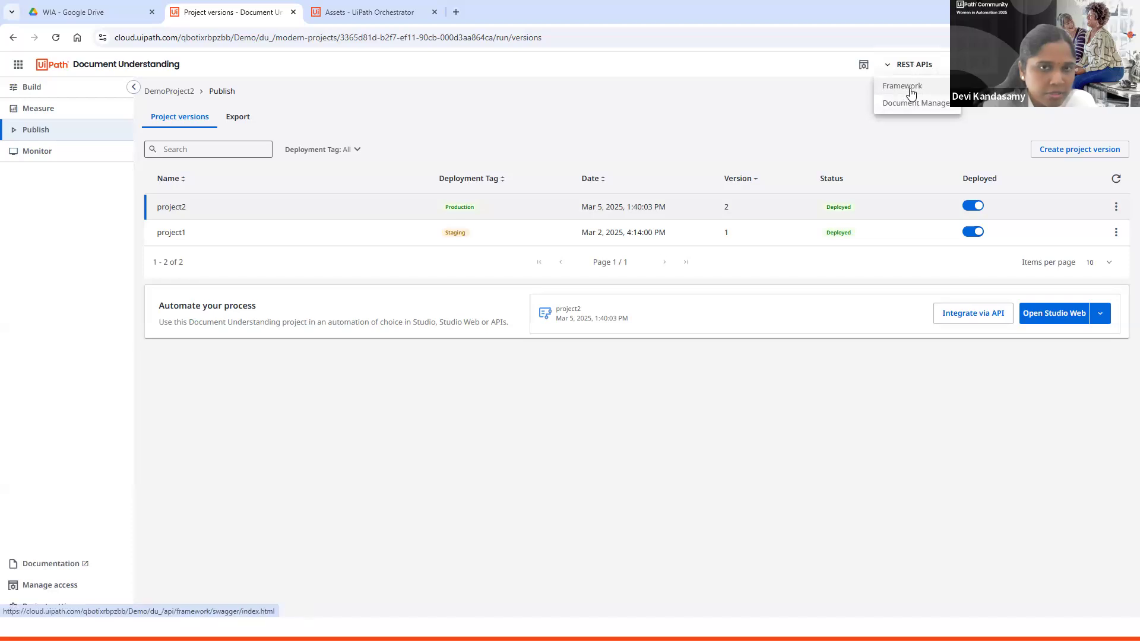
click(989, 427)
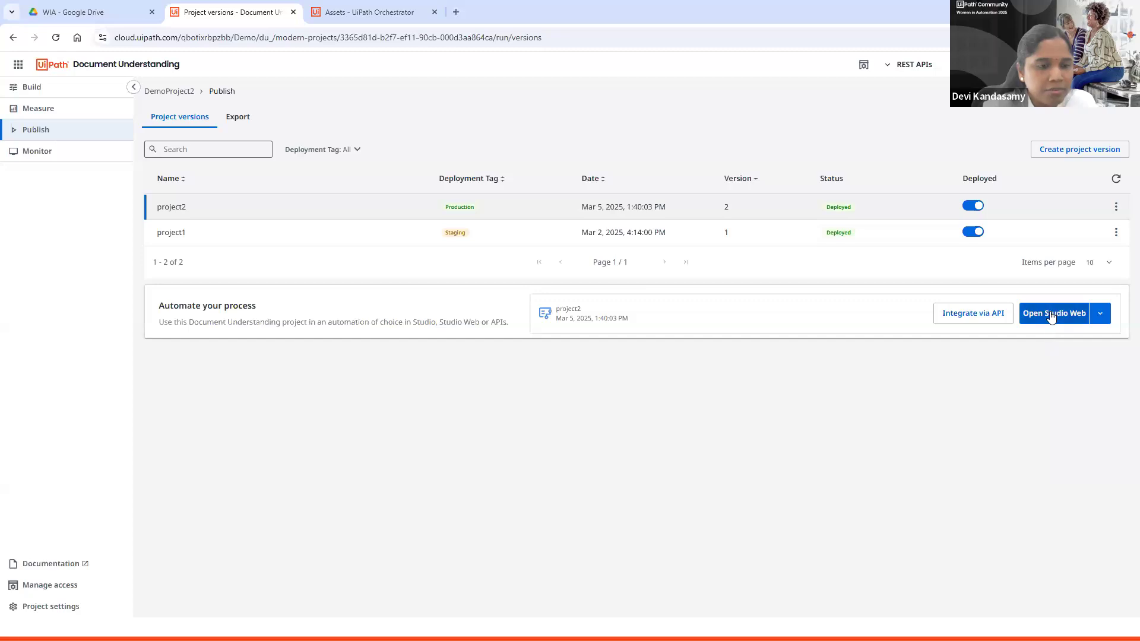
click(1100, 313)
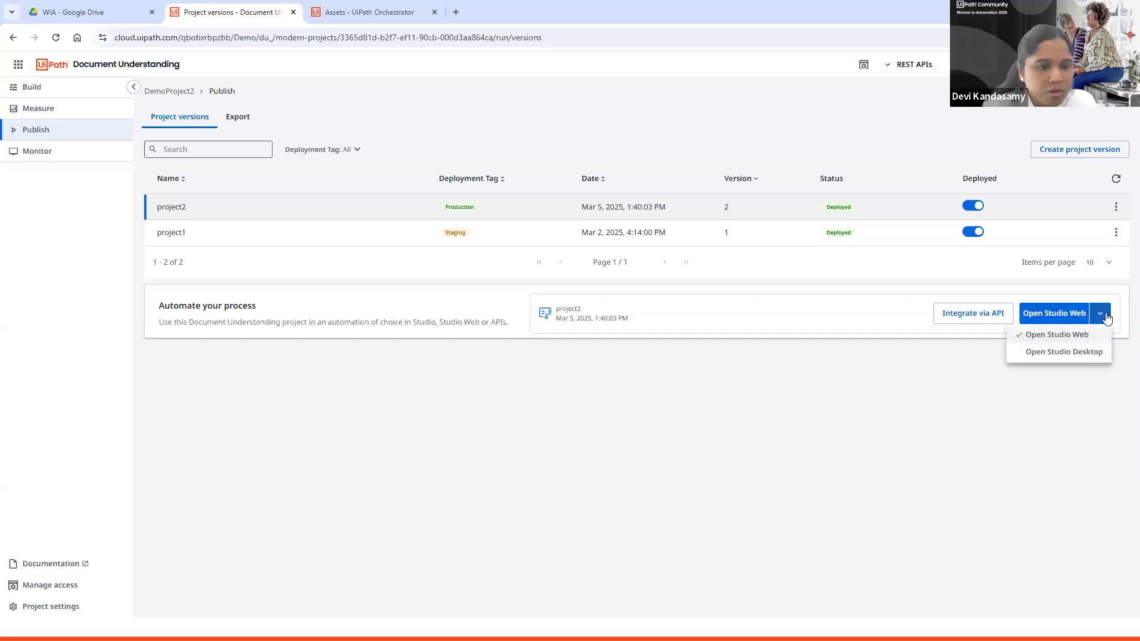
click(1017, 411)
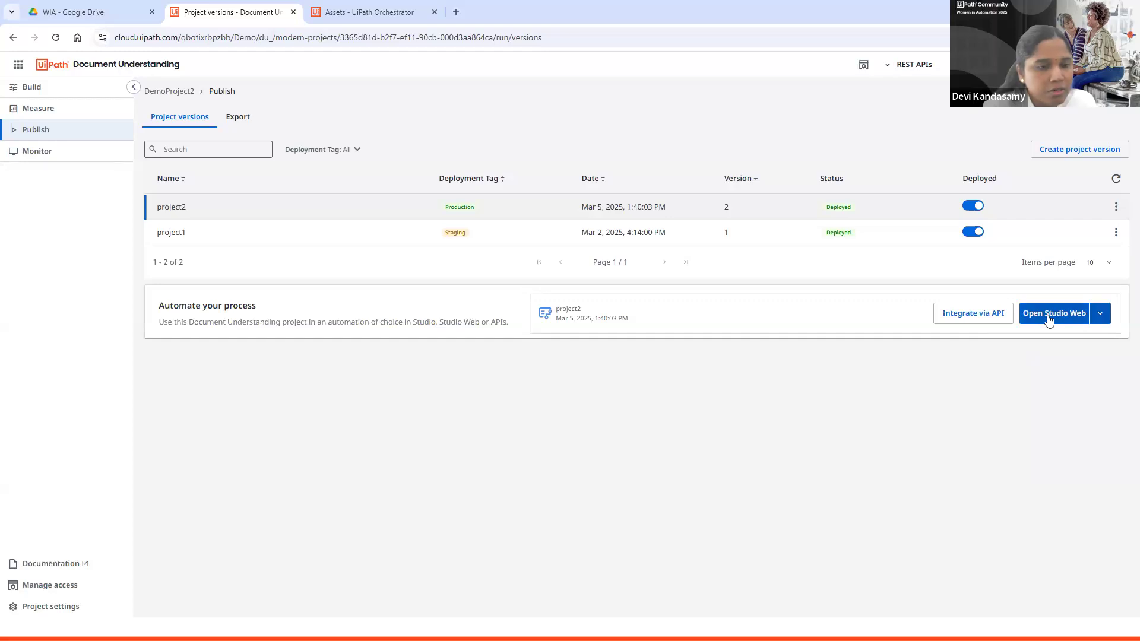
Step: Open the deployed version in Studio Web and sign in again with the account password
click(1047, 318)
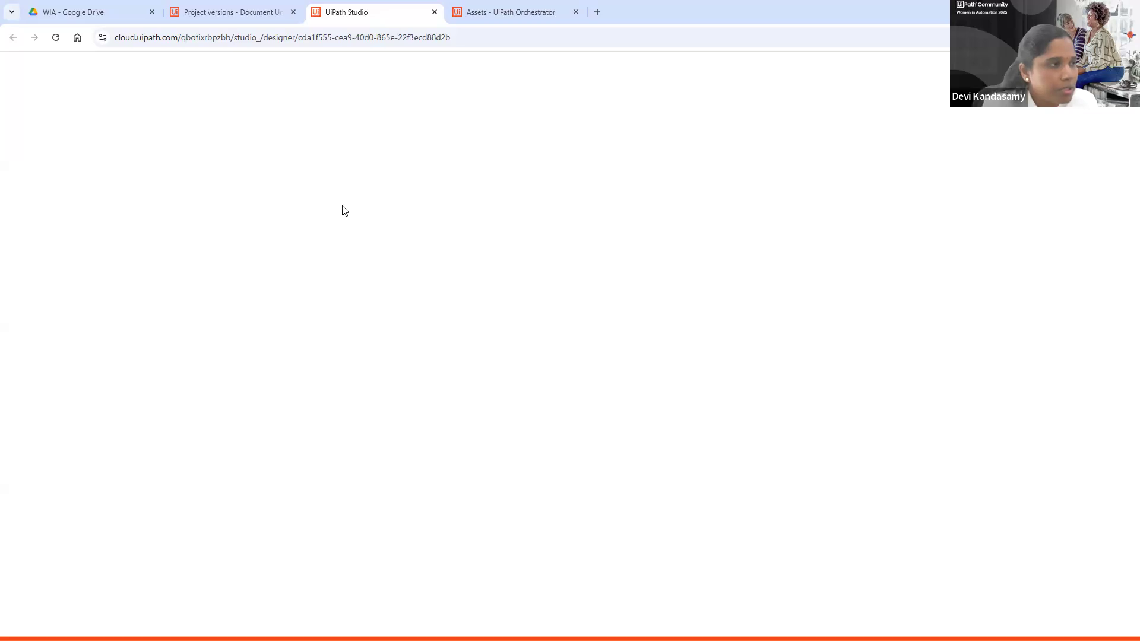
key(F5)
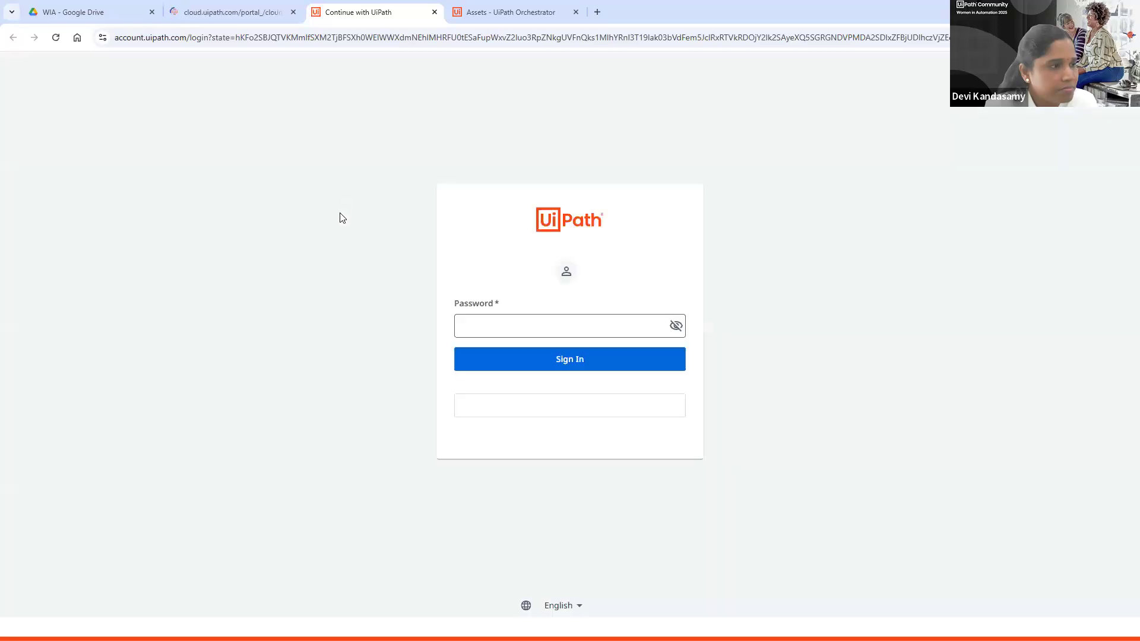
click(501, 337)
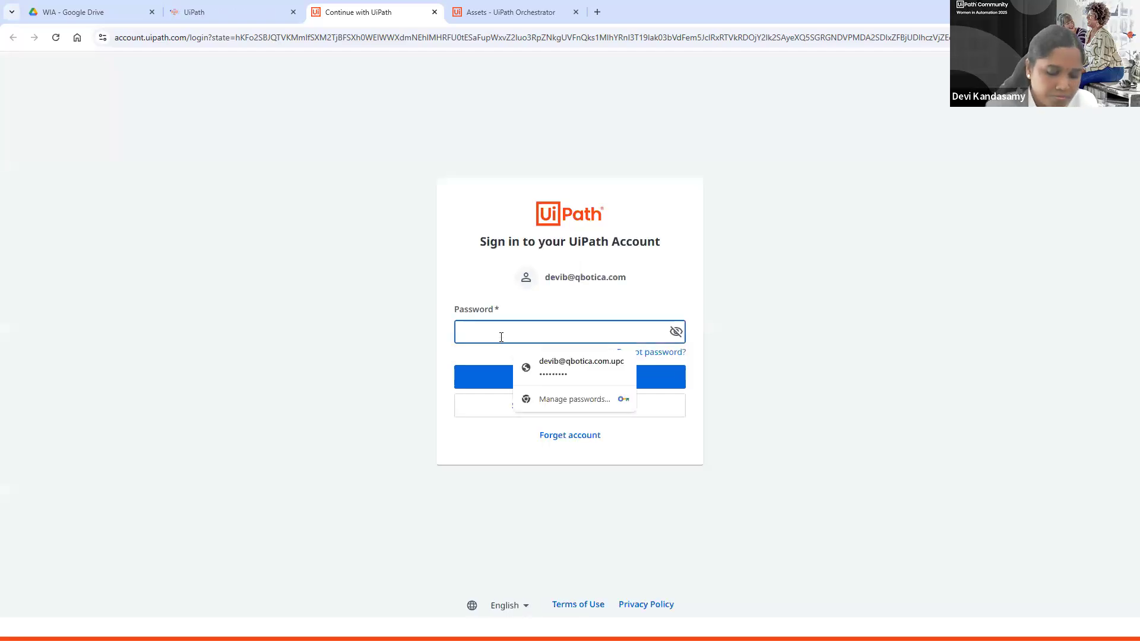
text(••••••••••)
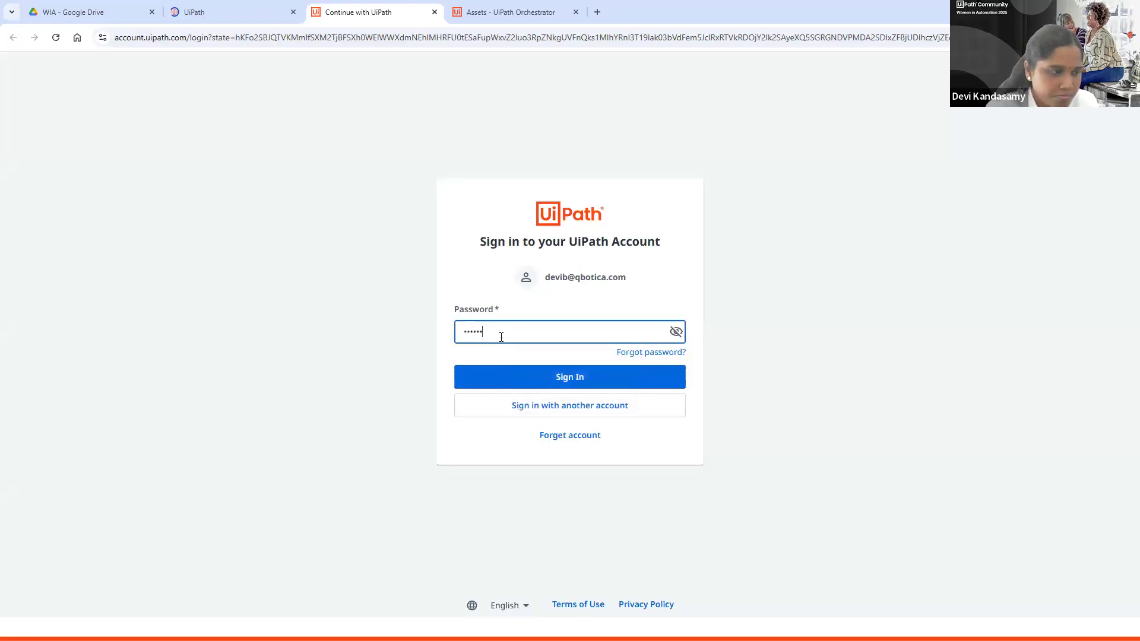
key(Return)
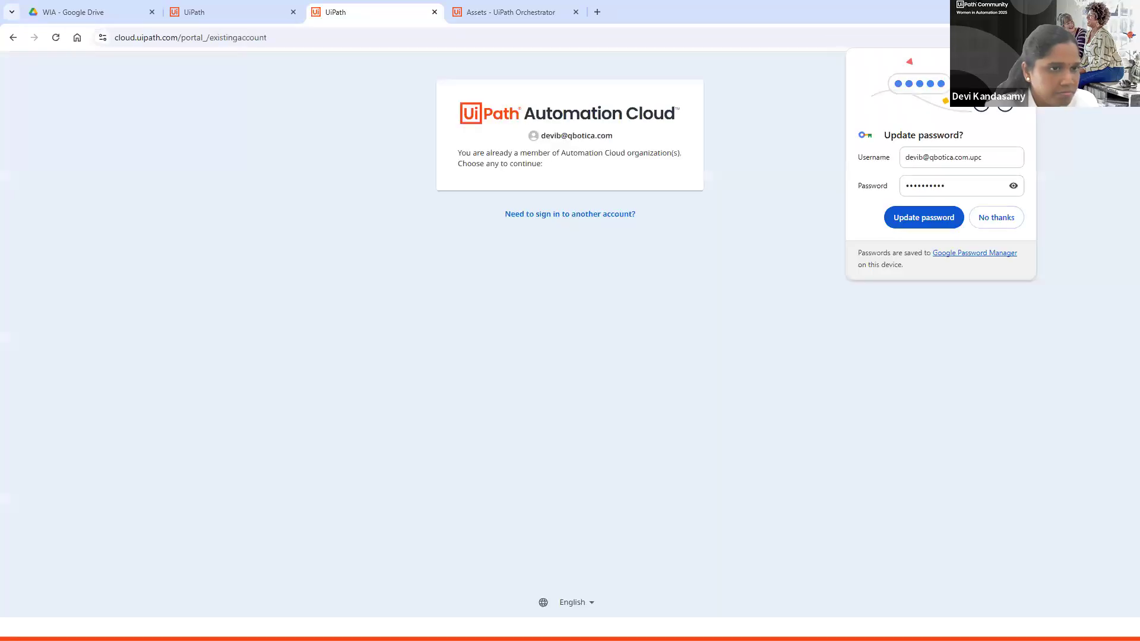
Step: Dismiss the save-password prompt and continue into the Qbotica organization
click(1023, 60)
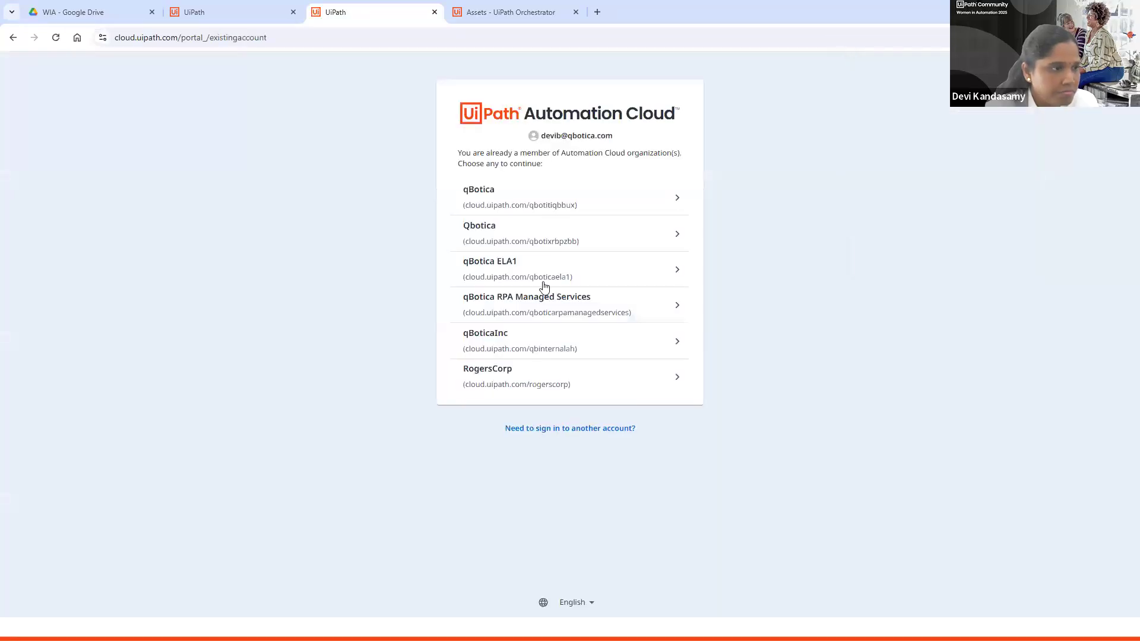
click(528, 242)
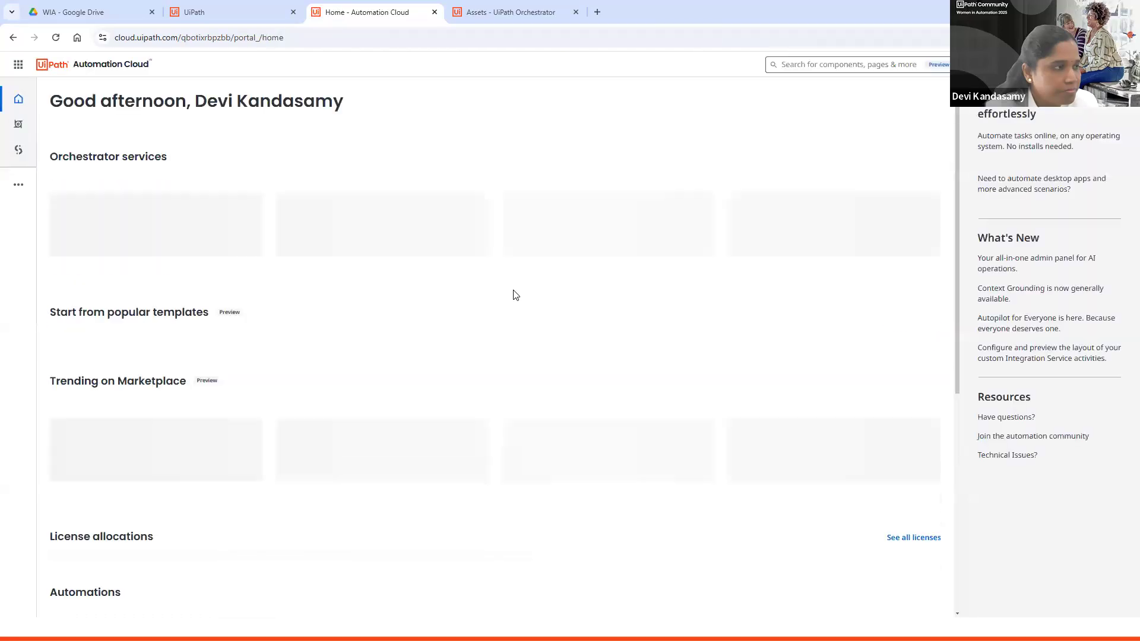
Step: Open Studio Web's automations list and open DemoProject2 document processing automation 1, dismissing the survey
click(212, 16)
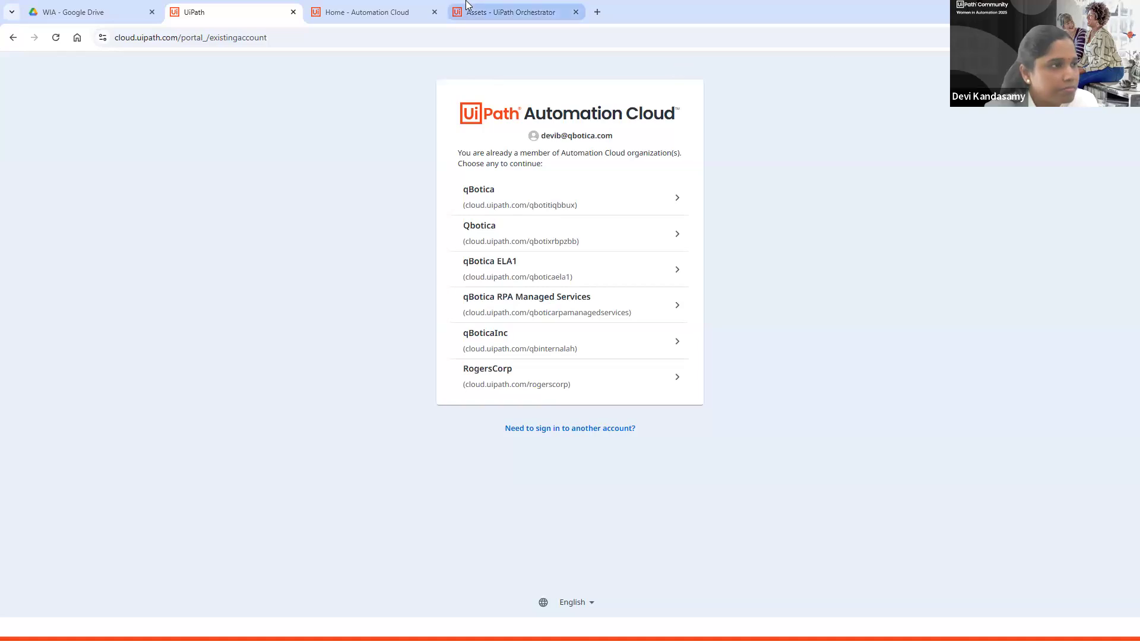
click(359, 12)
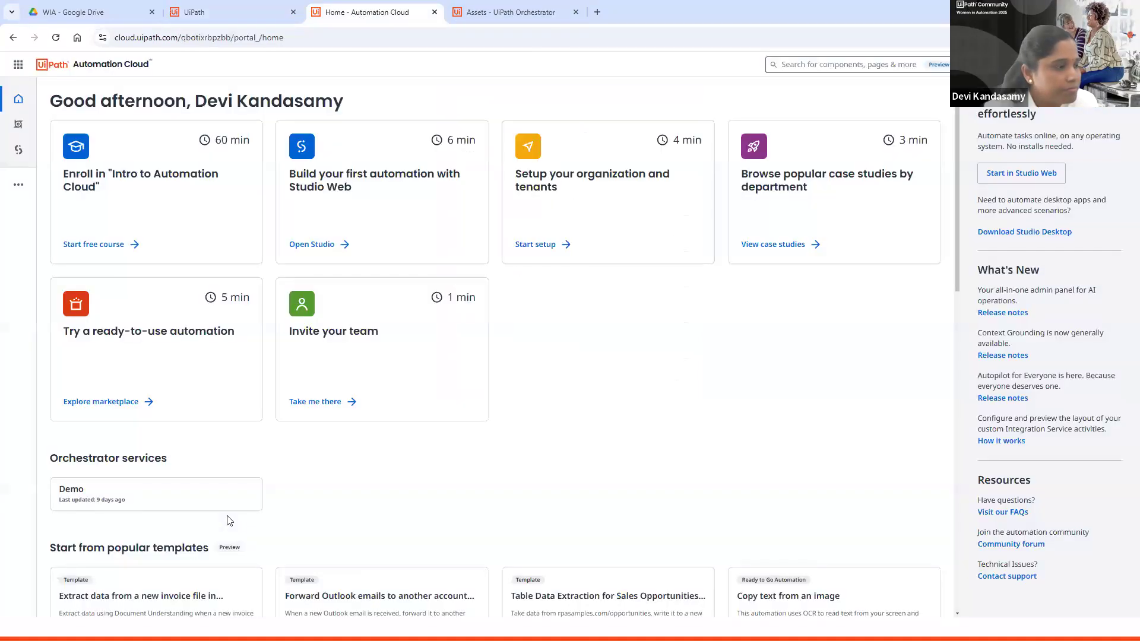
click(18, 184)
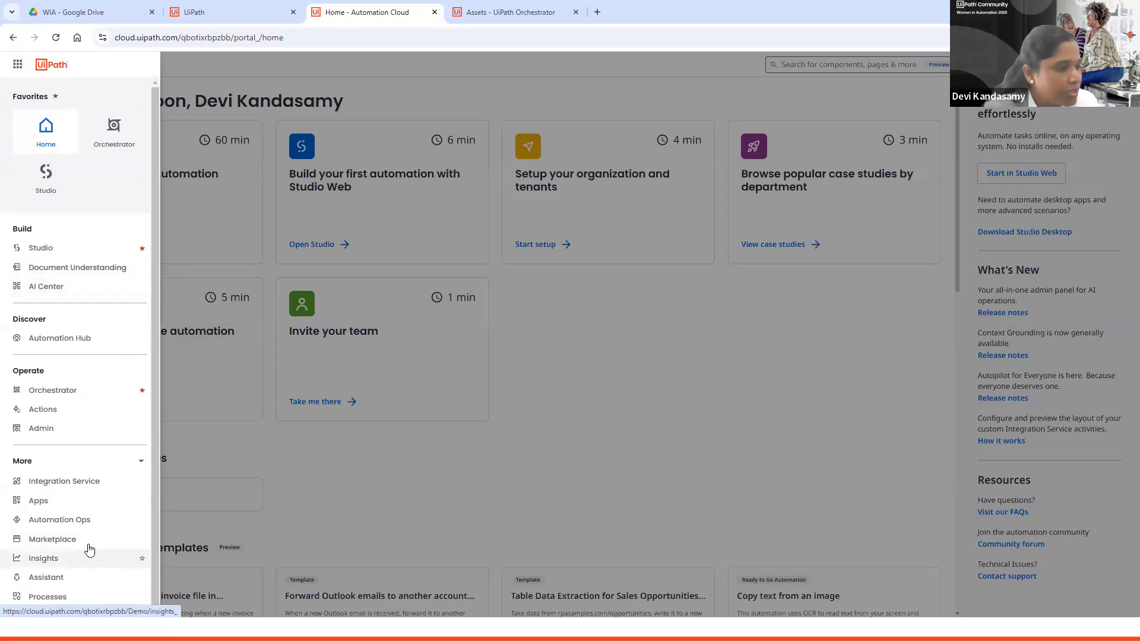
click(46, 174)
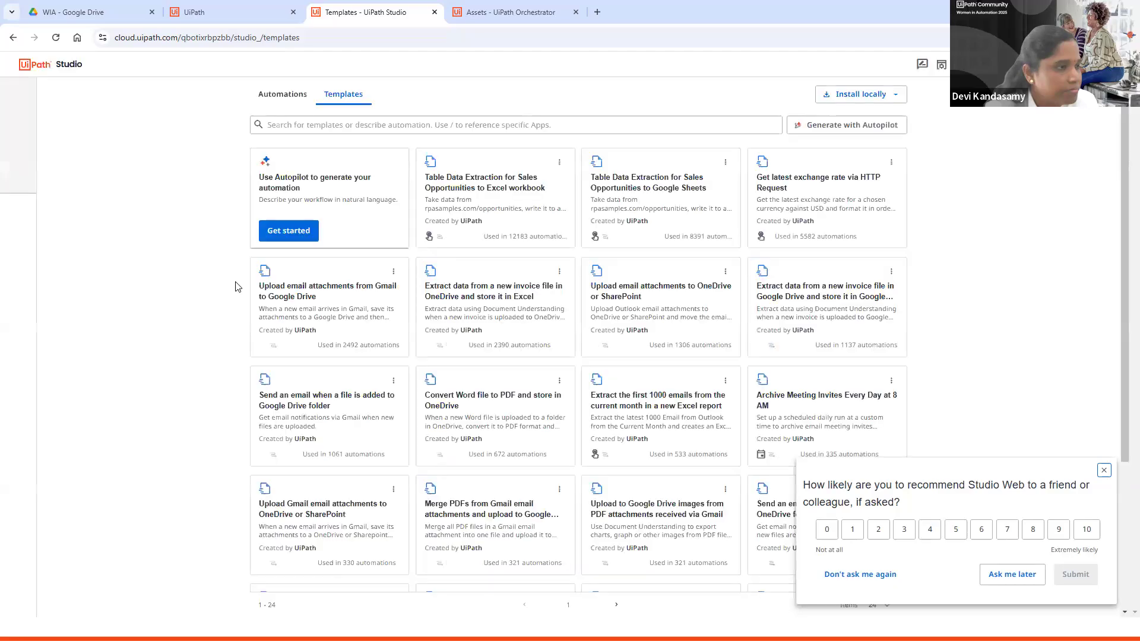
click(293, 98)
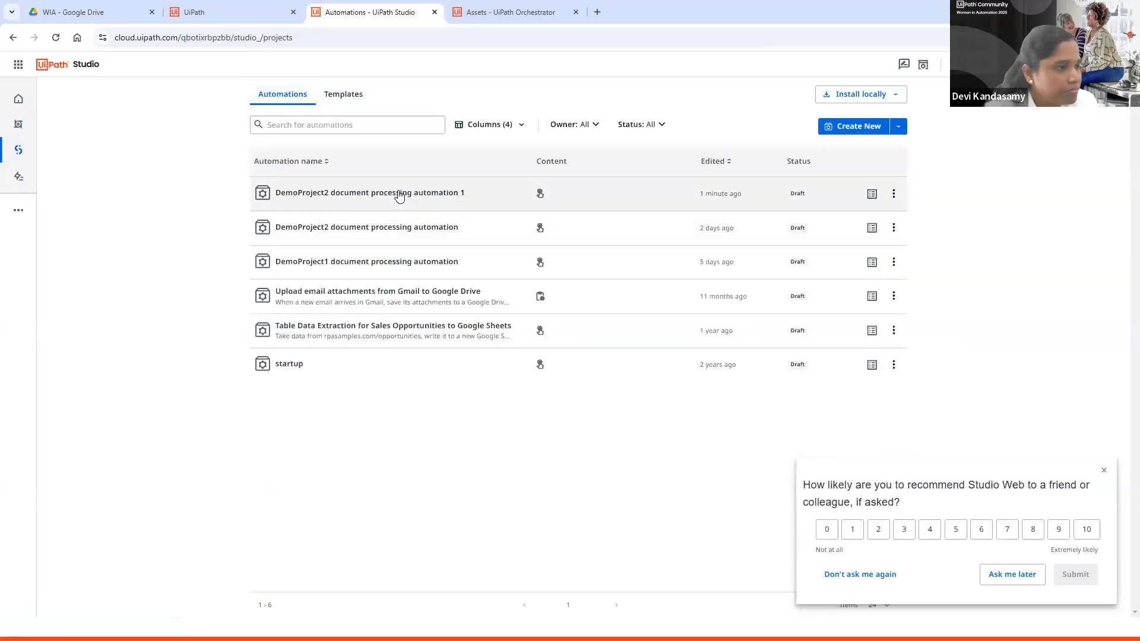
click(399, 196)
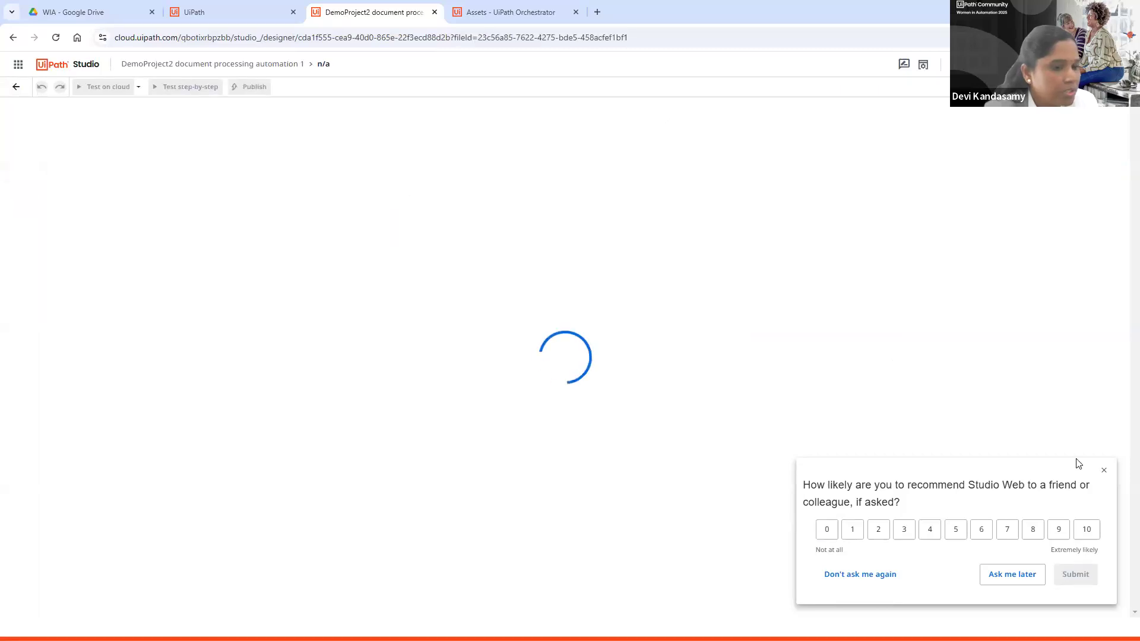
click(1106, 473)
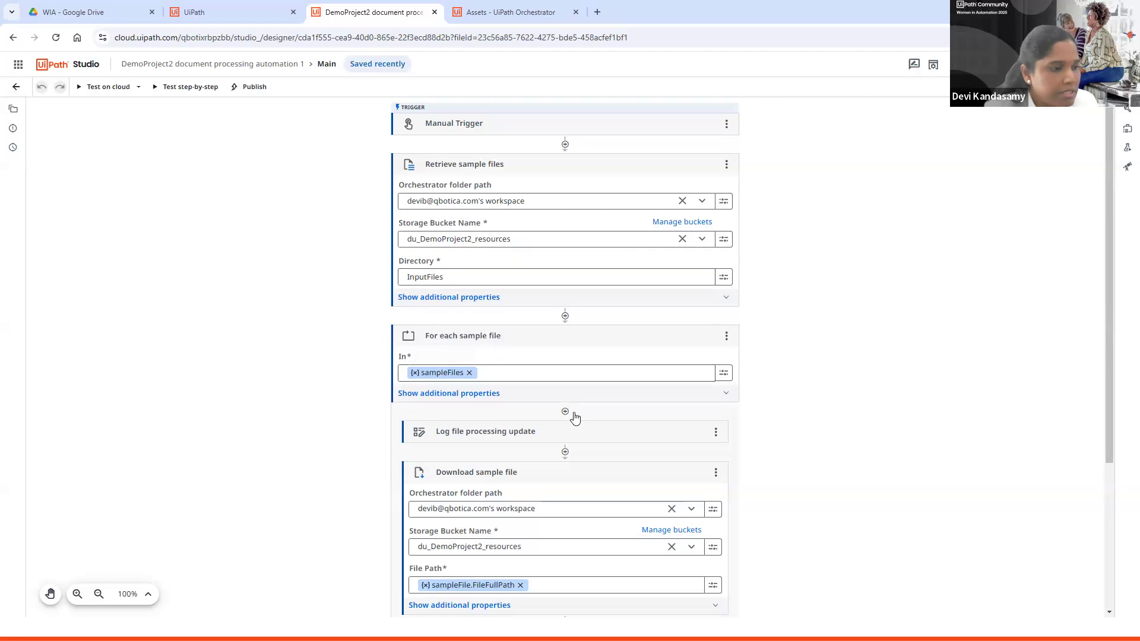
Step: Examine the workflow's Extract Document Data (invoices) and Validate invoices extraction activity settings
scroll(833, 396, down, 4)
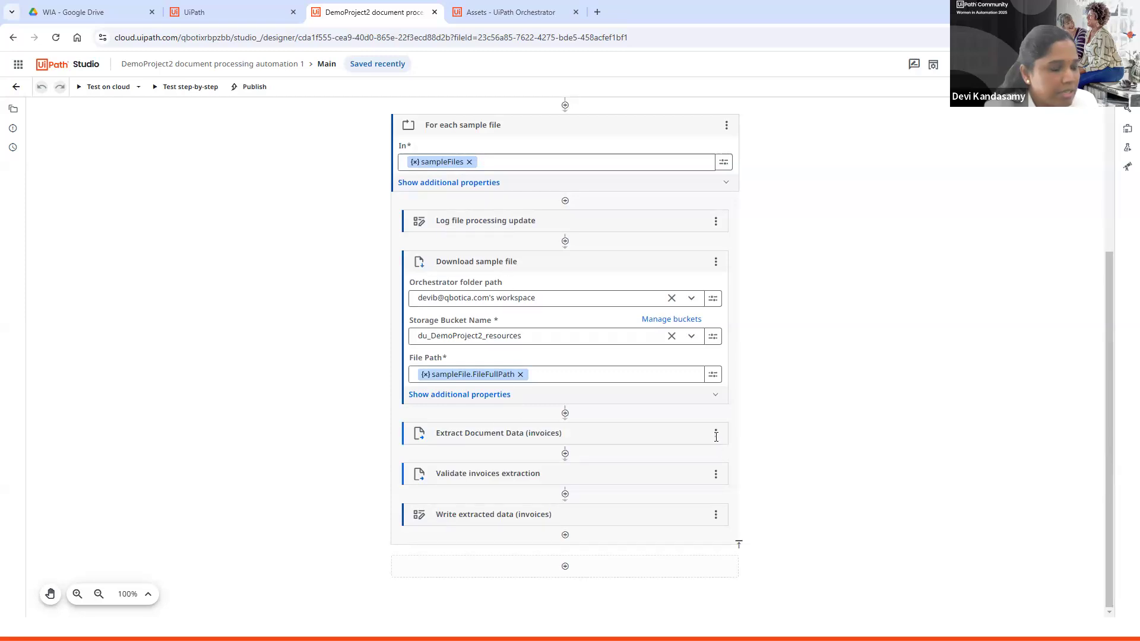
click(497, 429)
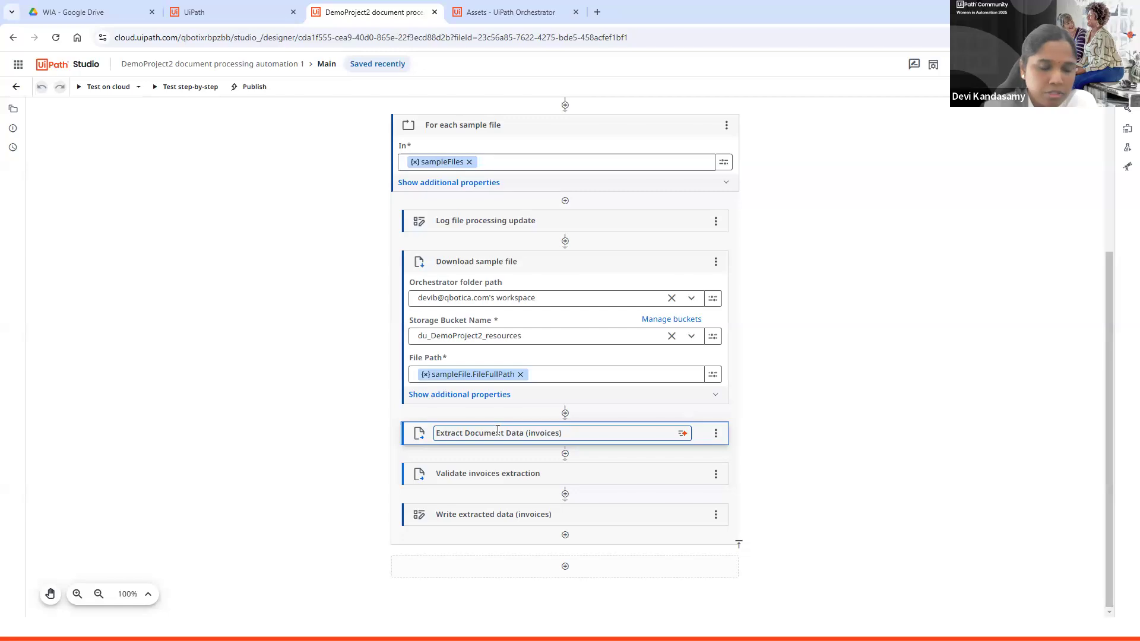
click(782, 279)
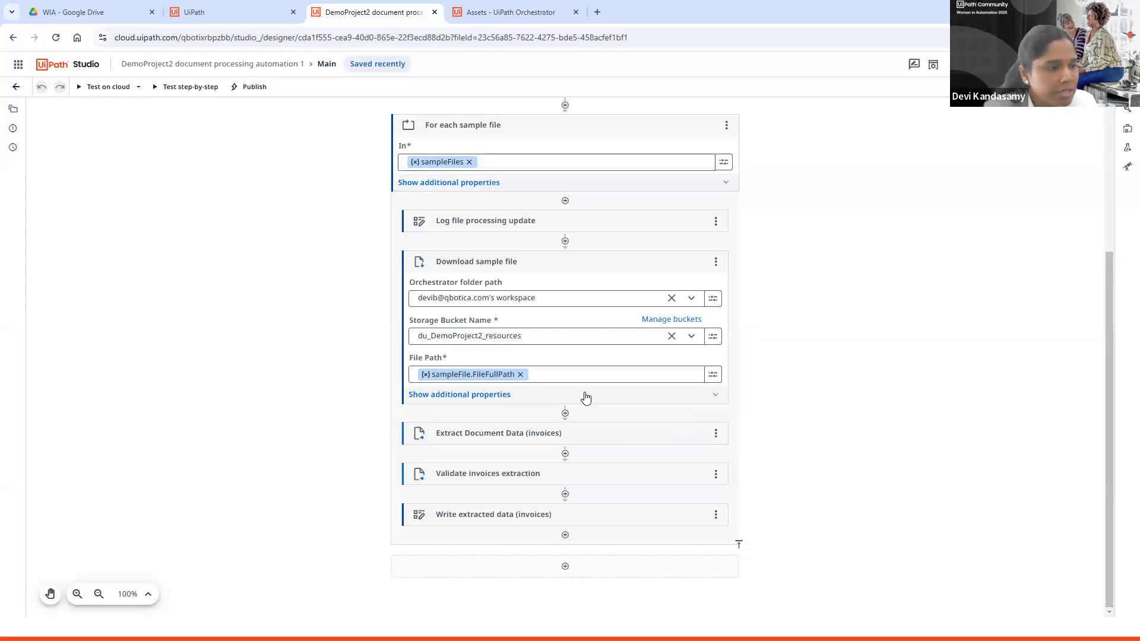
click(657, 435)
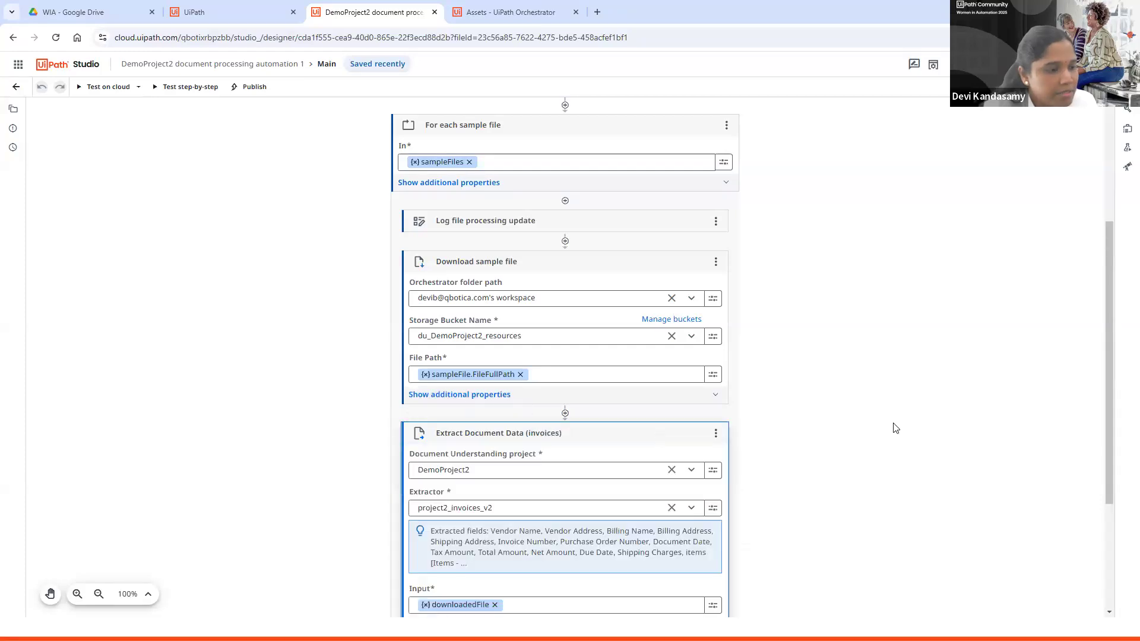
scroll(728, 367, down, 3)
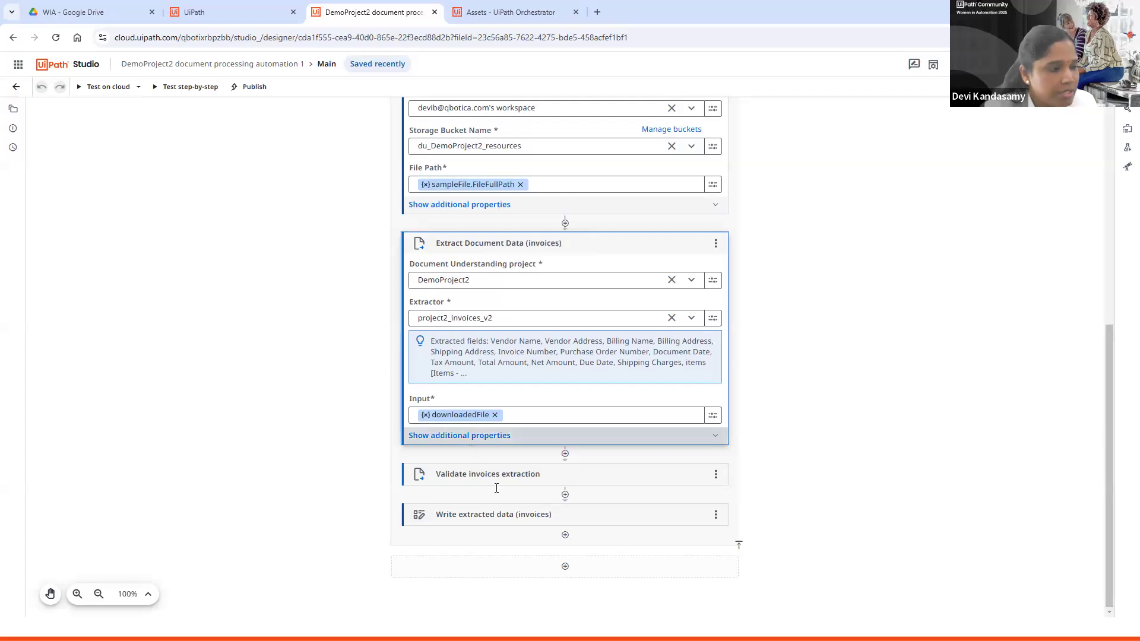
click(512, 473)
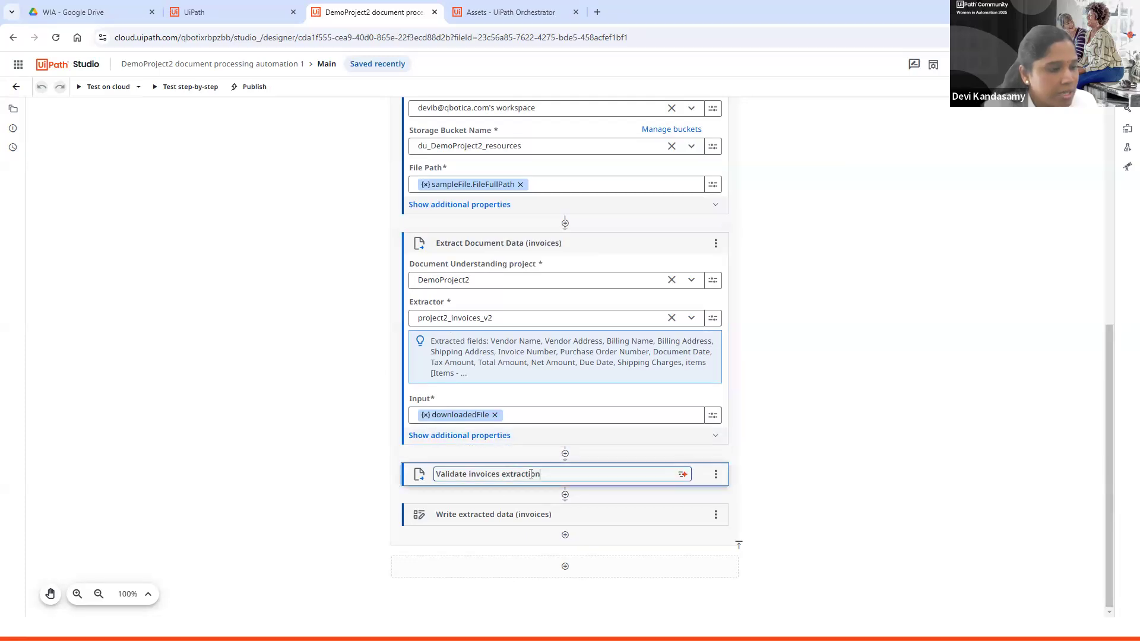
click(429, 481)
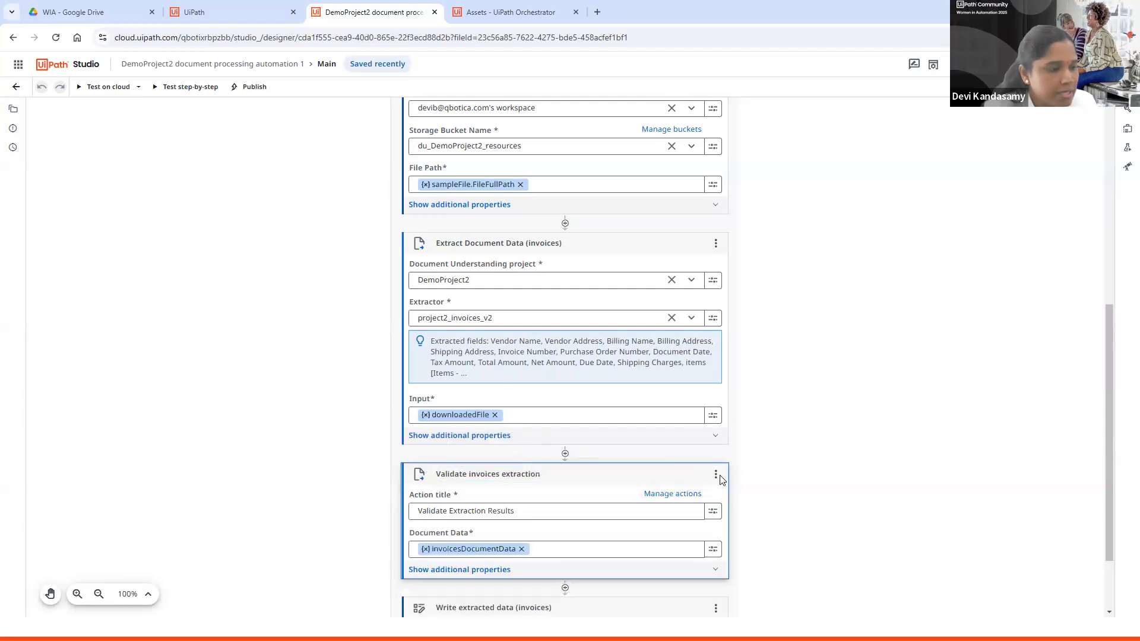
scroll(774, 478, down, 2)
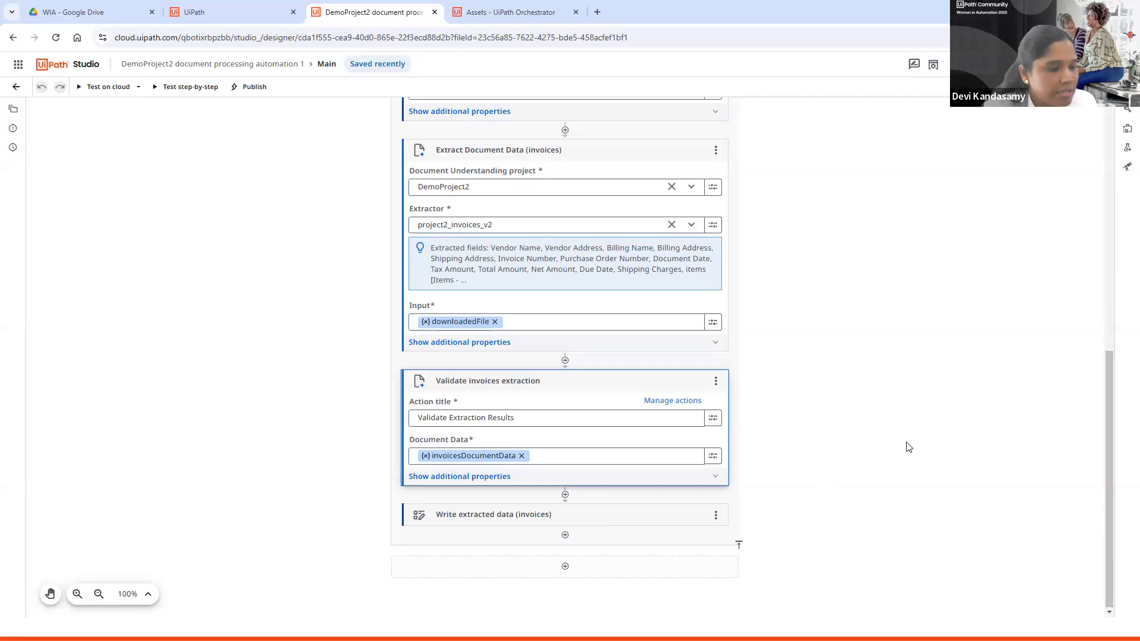
scroll(903, 447, up, 7)
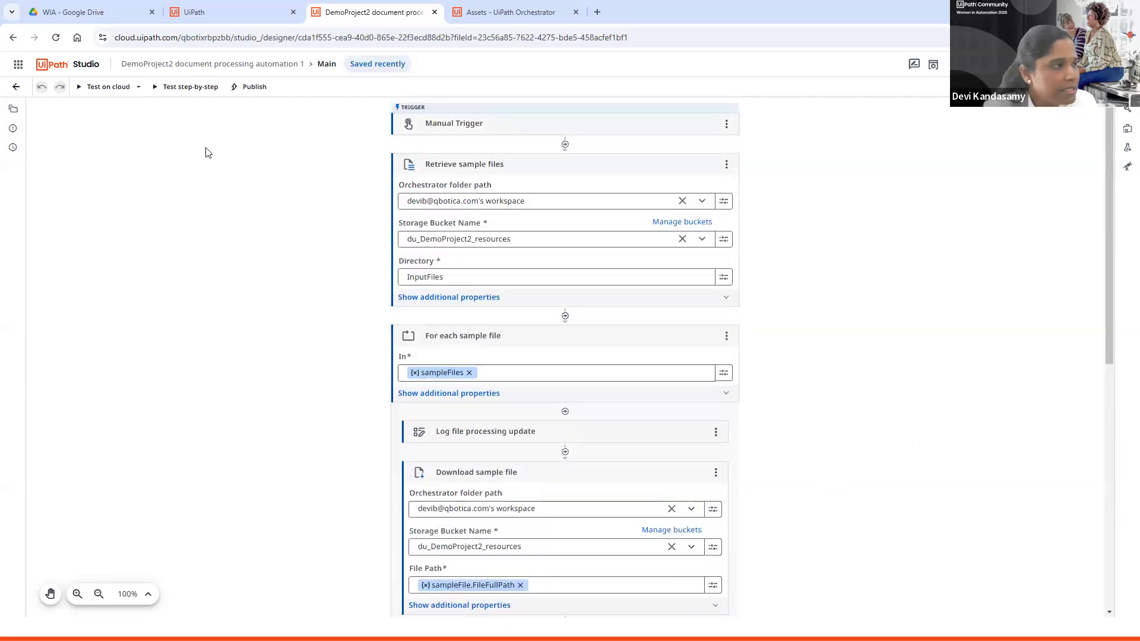
Step: Run the automation with Test on cloud and follow the execution through the workflow
click(101, 93)
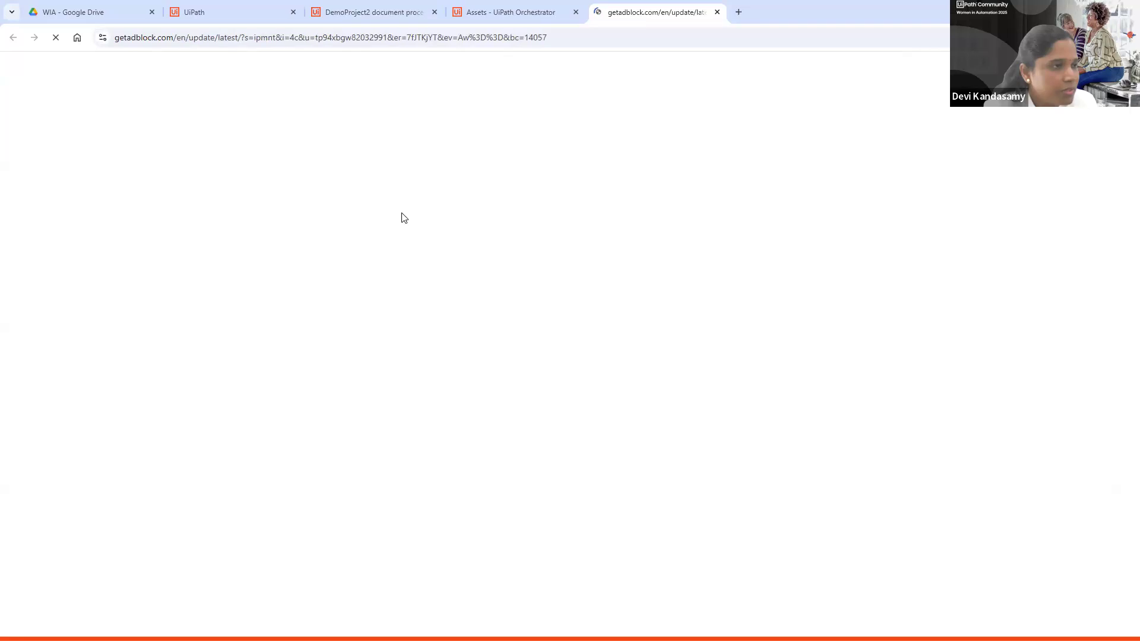
click(717, 13)
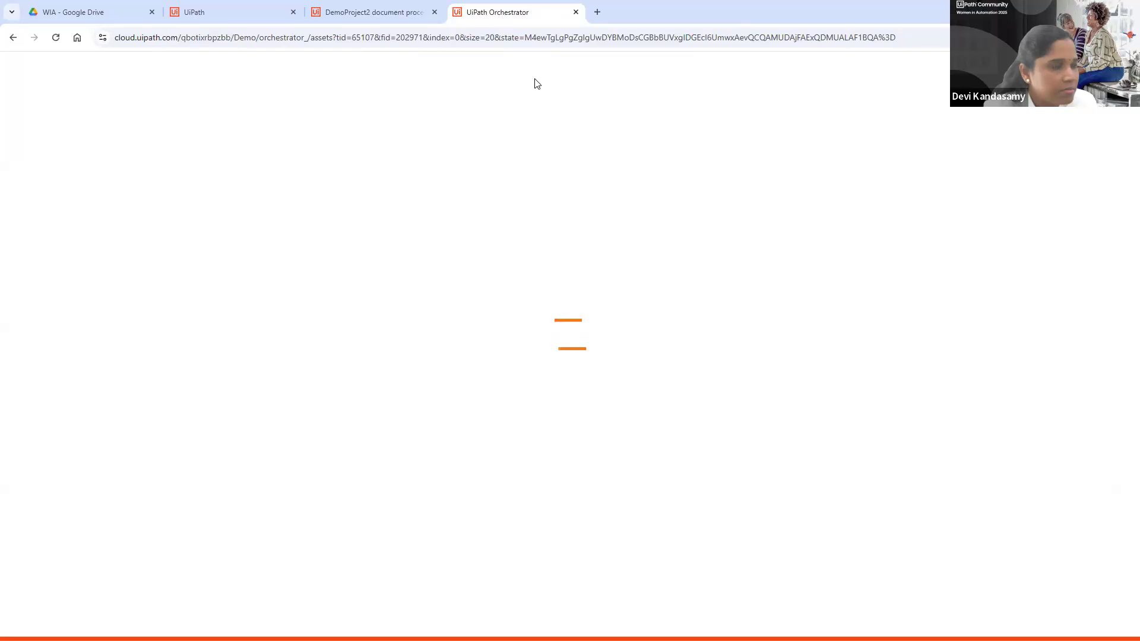
click(385, 11)
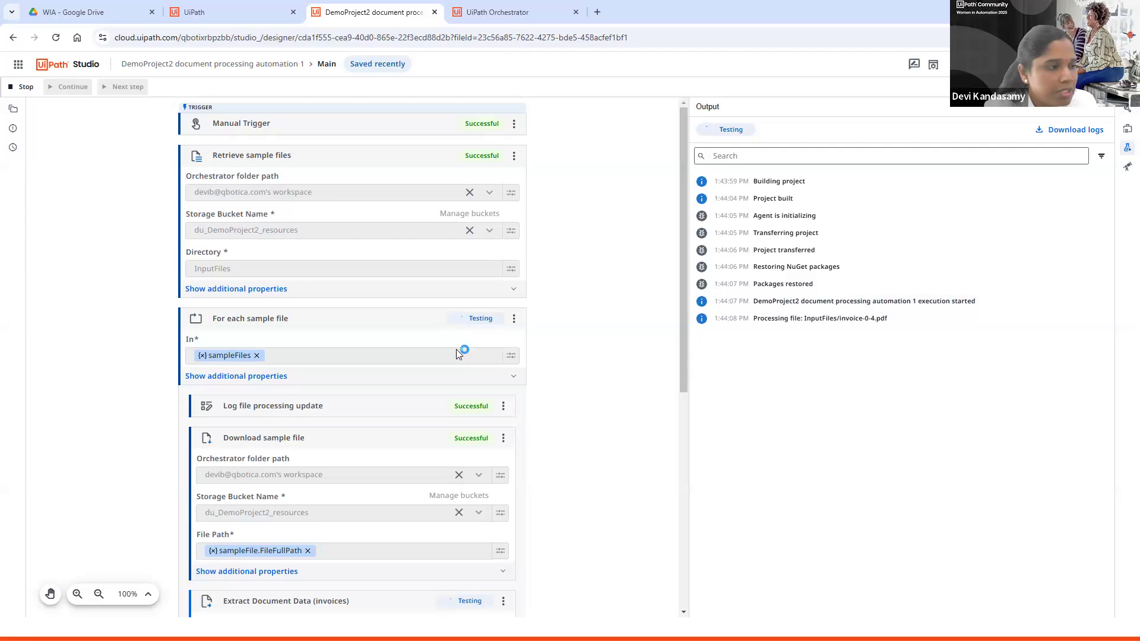
scroll(540, 445, down, 4)
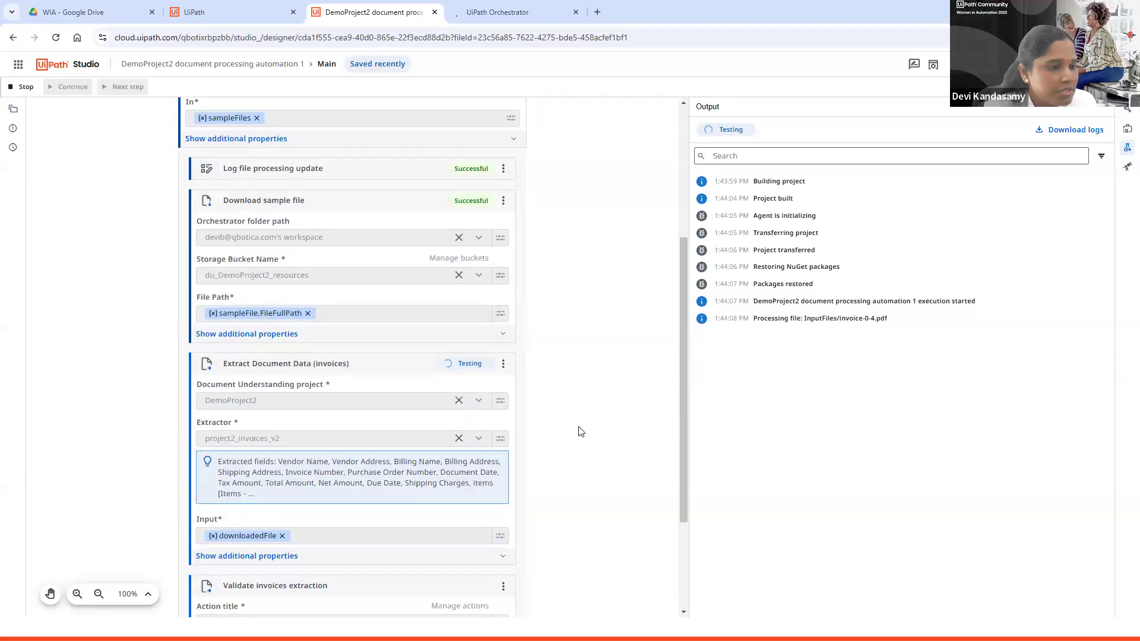
scroll(581, 431, down, 3)
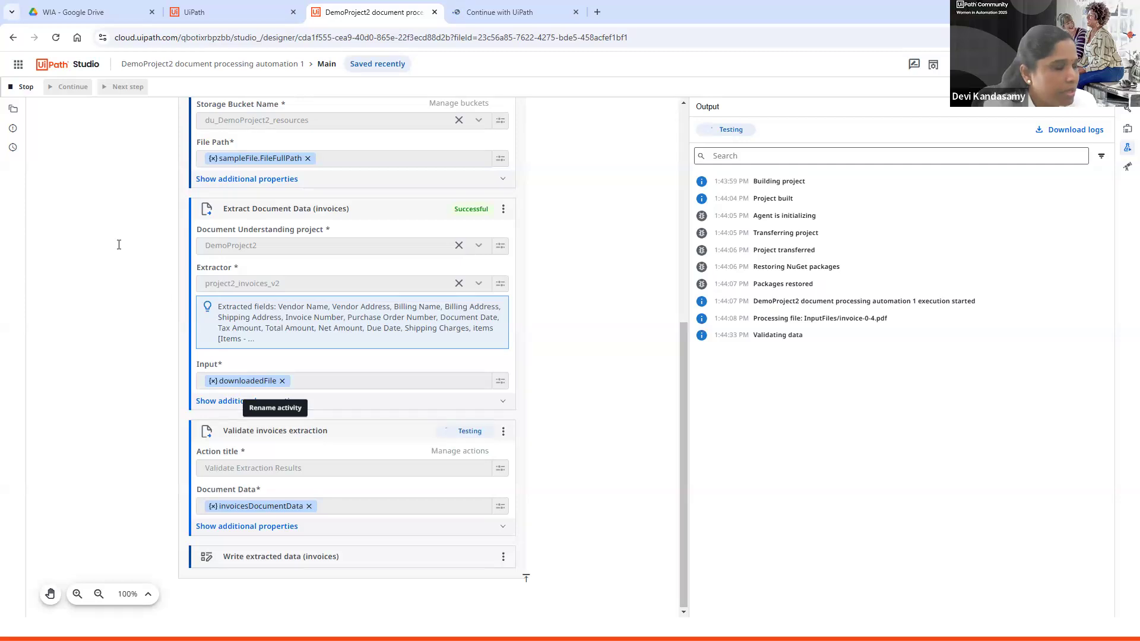
Step: Open Actions from the product menu and sign in again with the account password
click(19, 66)
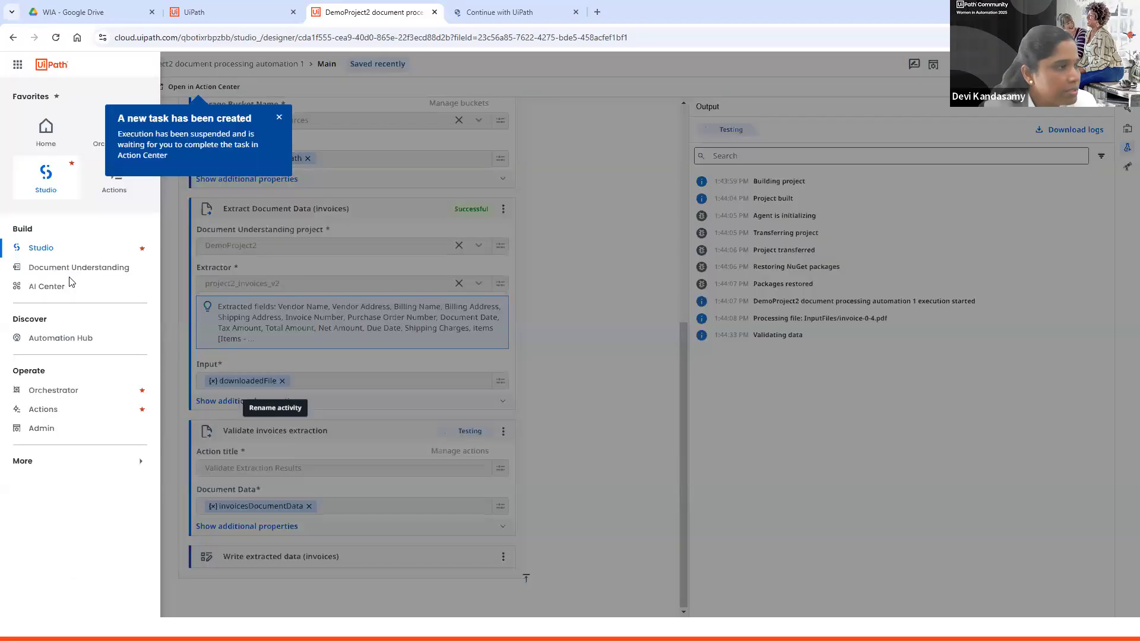
click(47, 411)
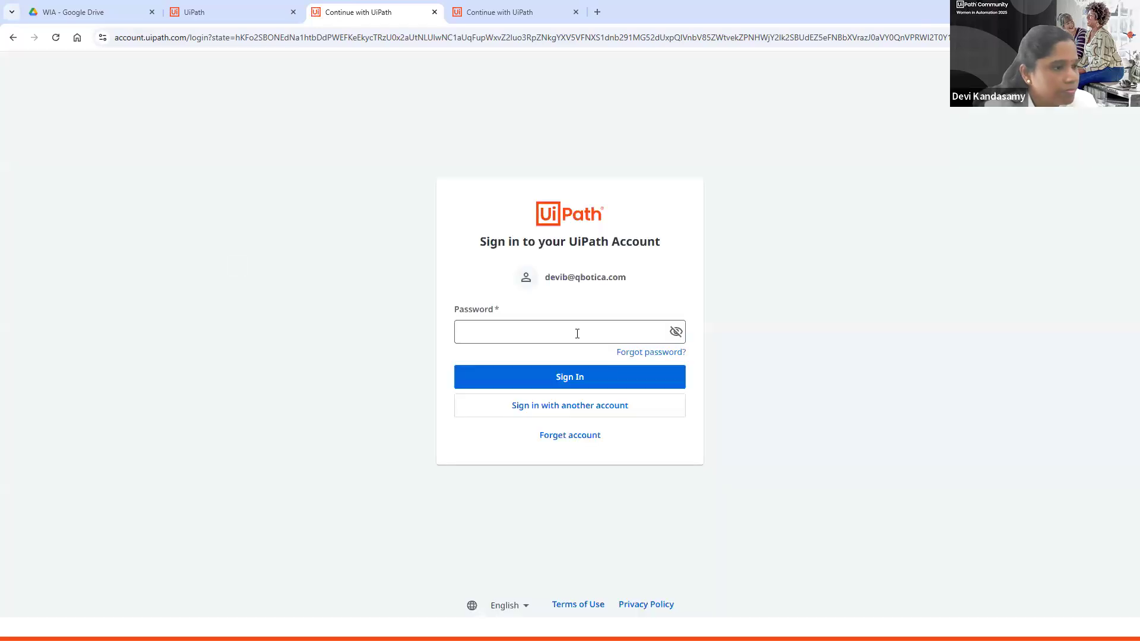
click(577, 332)
text(•••)
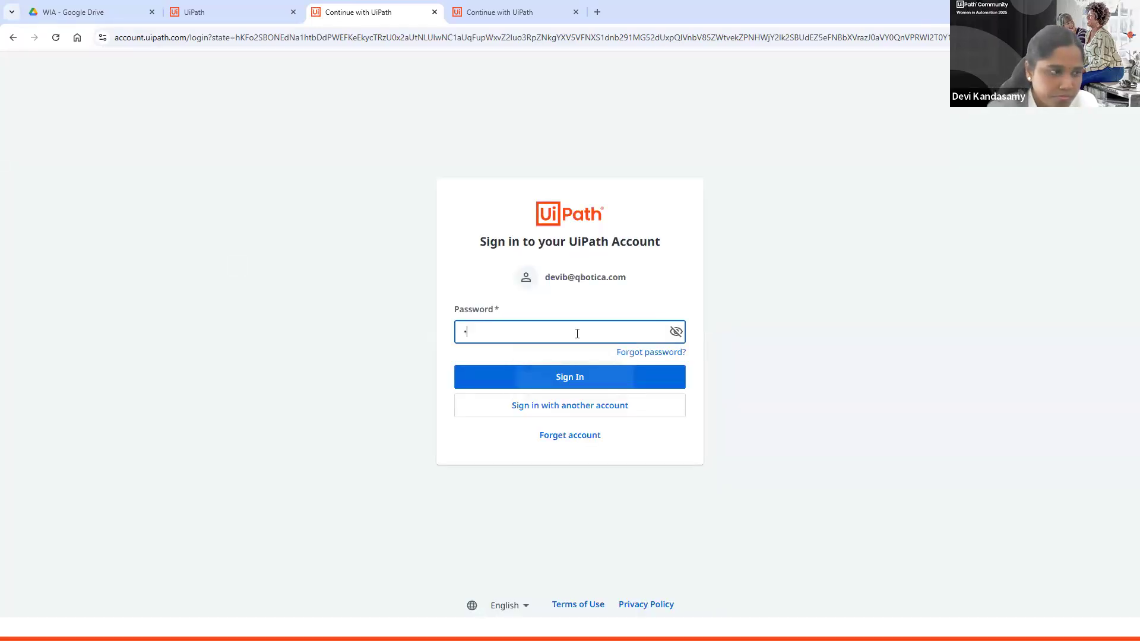
text(•••)
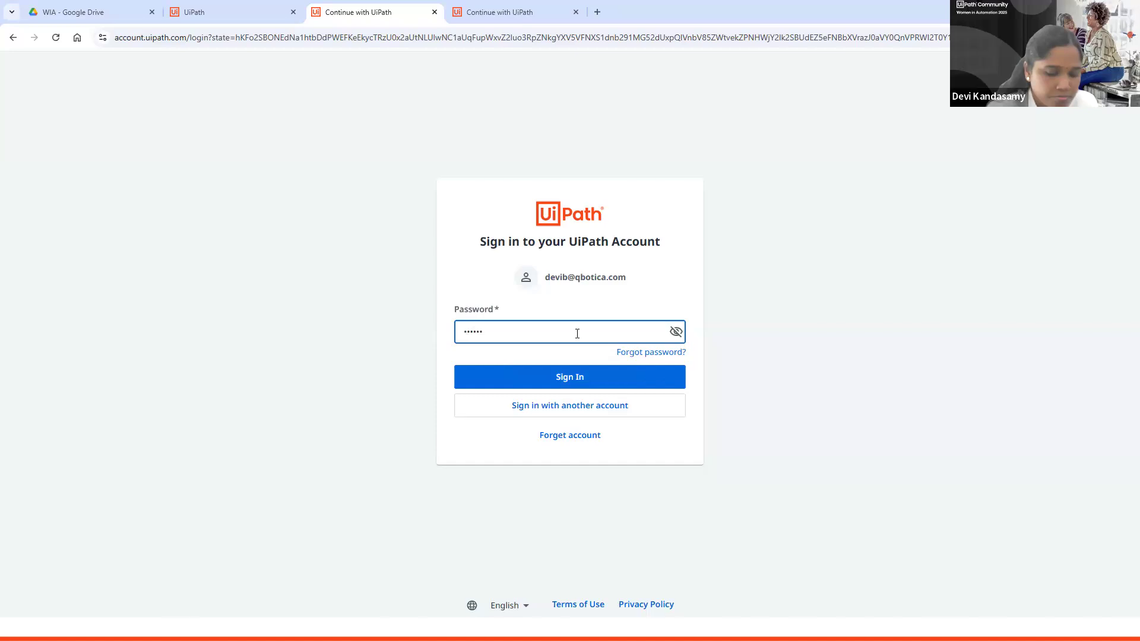
text(••••)
key(Return)
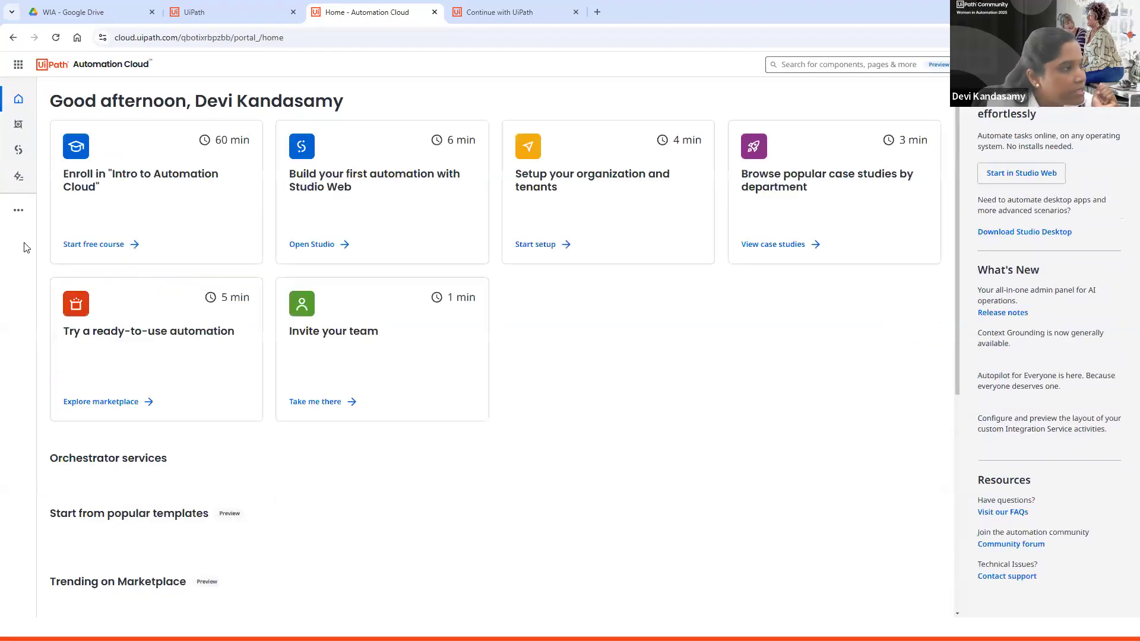
Step: Open the Action Center inbox and select the newest unassigned Validate Extraction Results task
click(20, 212)
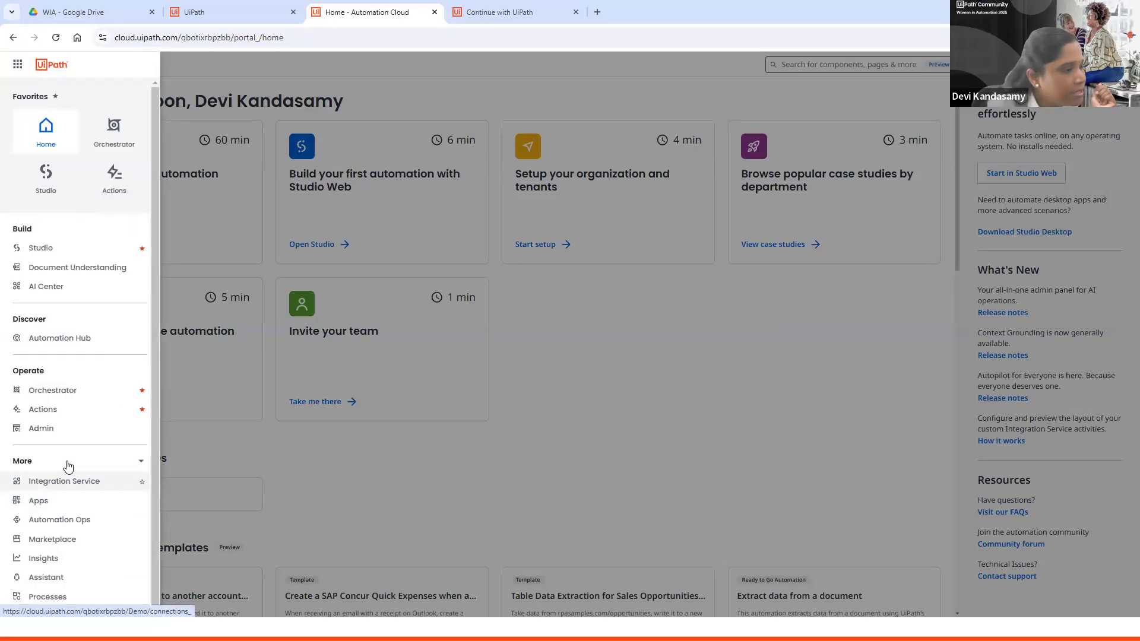
click(70, 409)
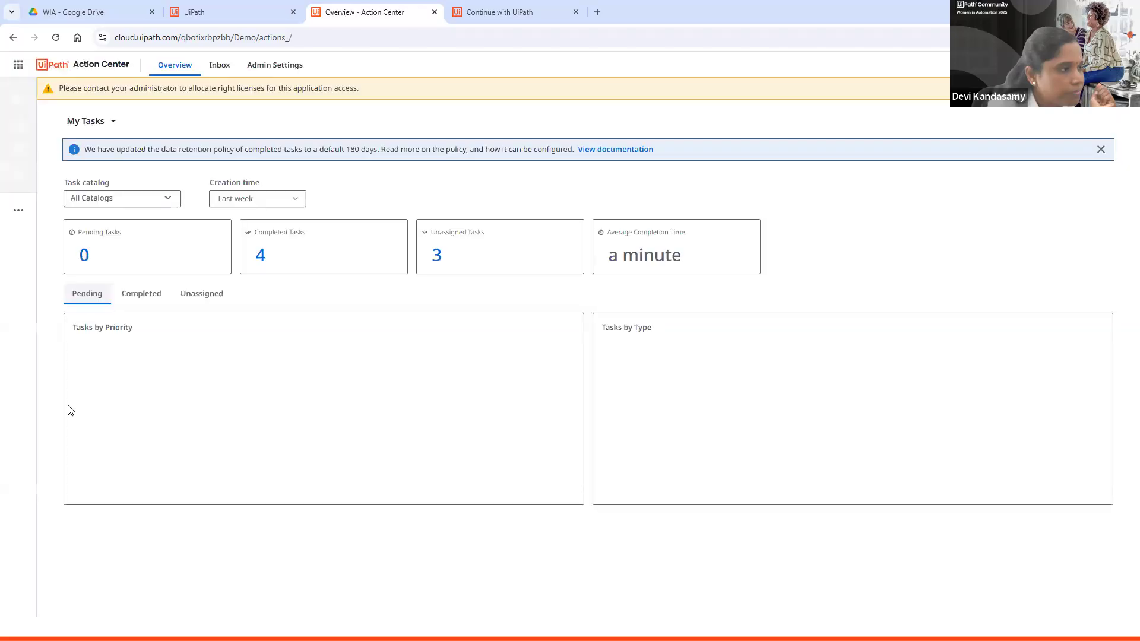
click(228, 79)
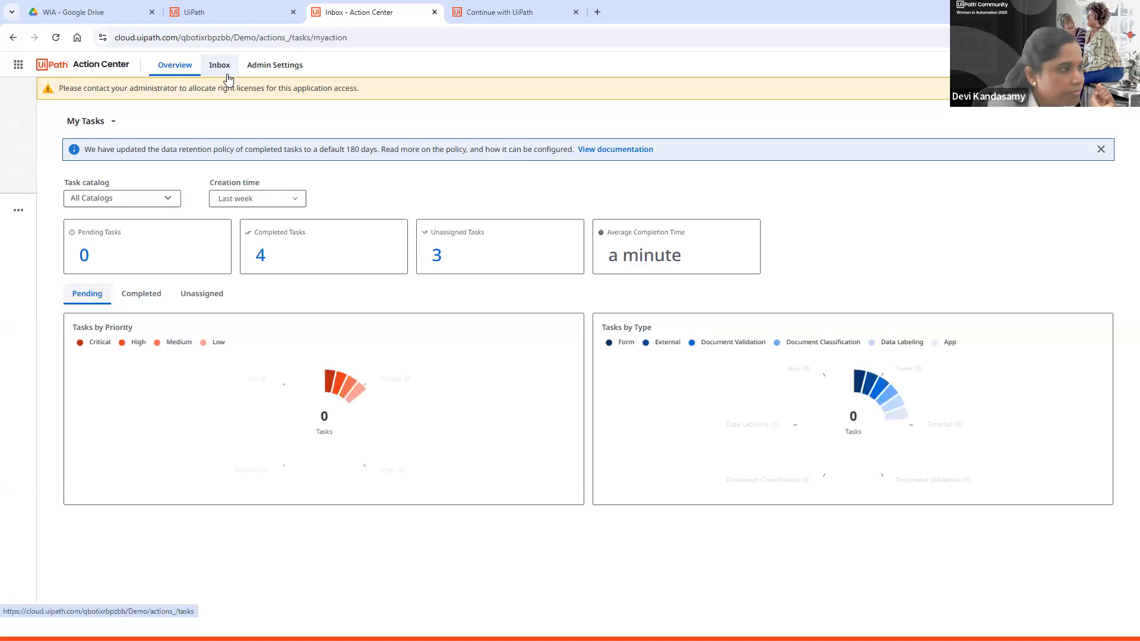
click(137, 227)
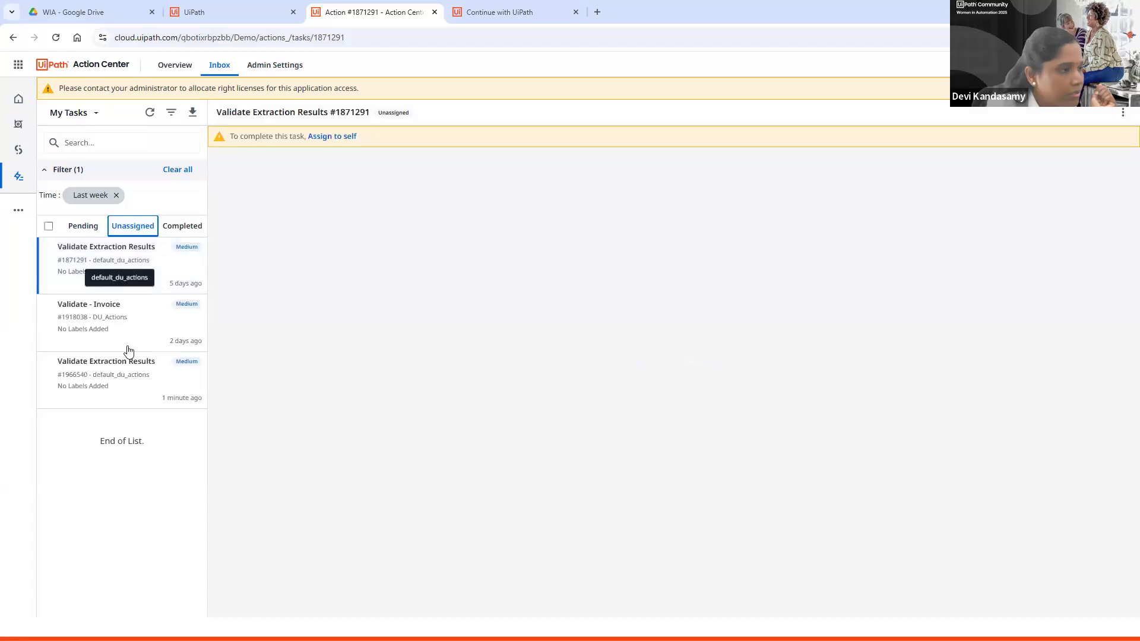
click(130, 379)
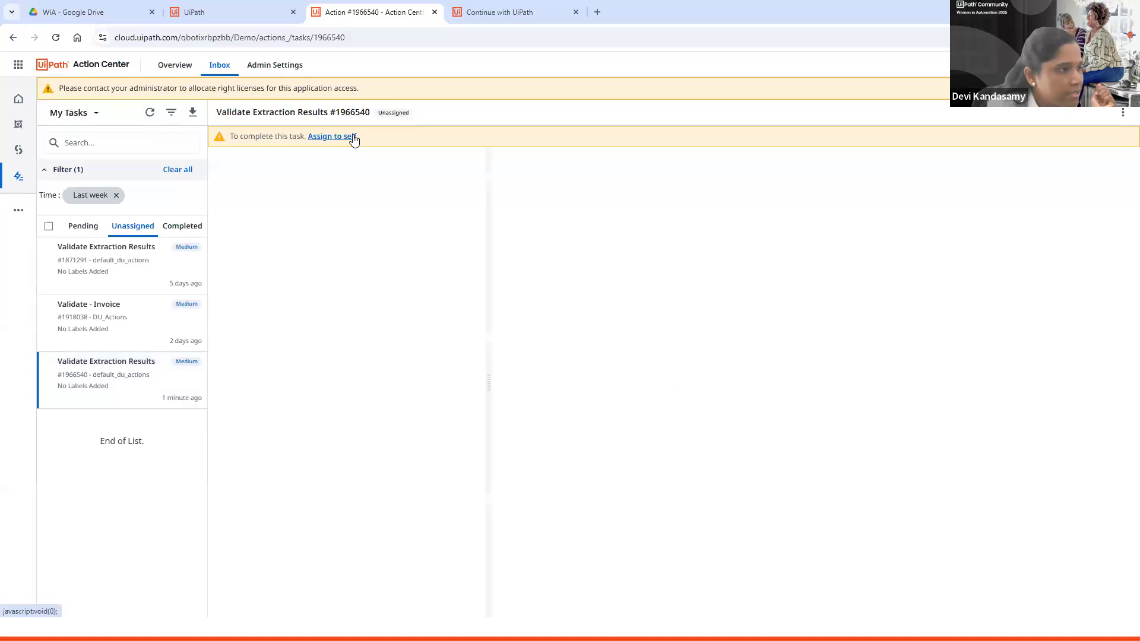
Step: Assign the validation task to yourself and review its extracted field values against the invoice
click(354, 137)
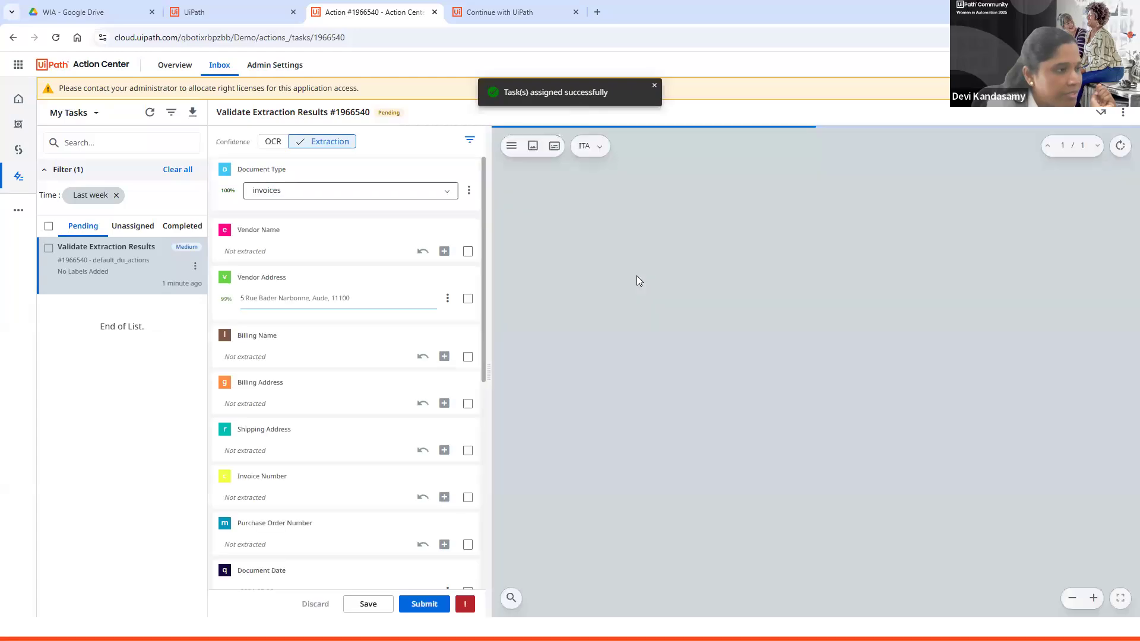
scroll(341, 420, down, 4)
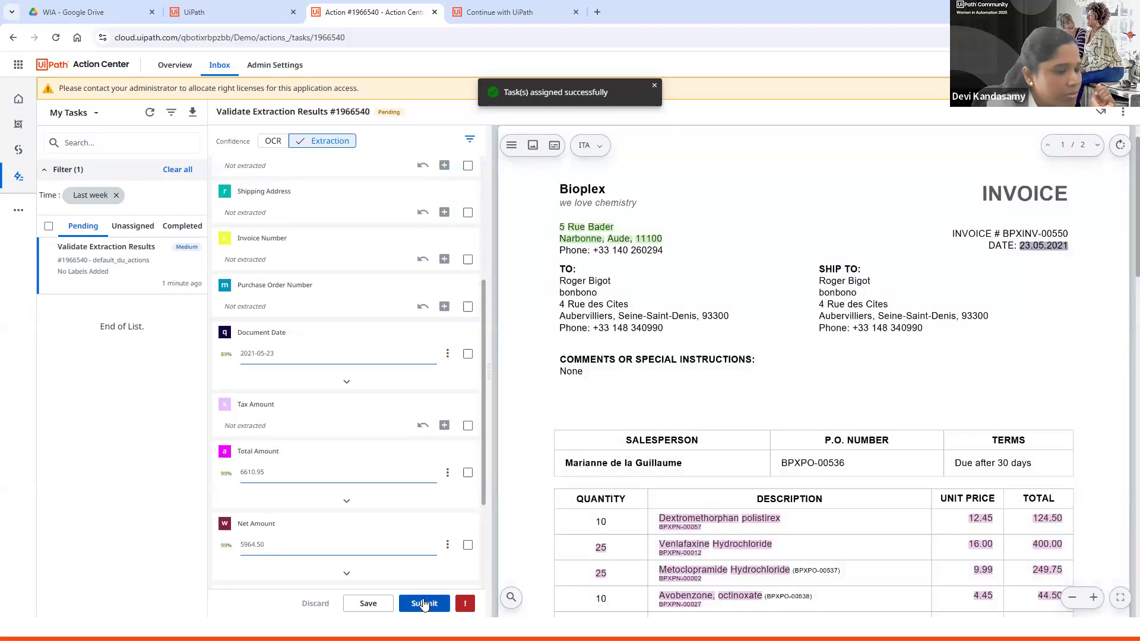
Step: Open the Items table of the validation task and confirm all its extracted rows
scroll(423, 604, down, 3)
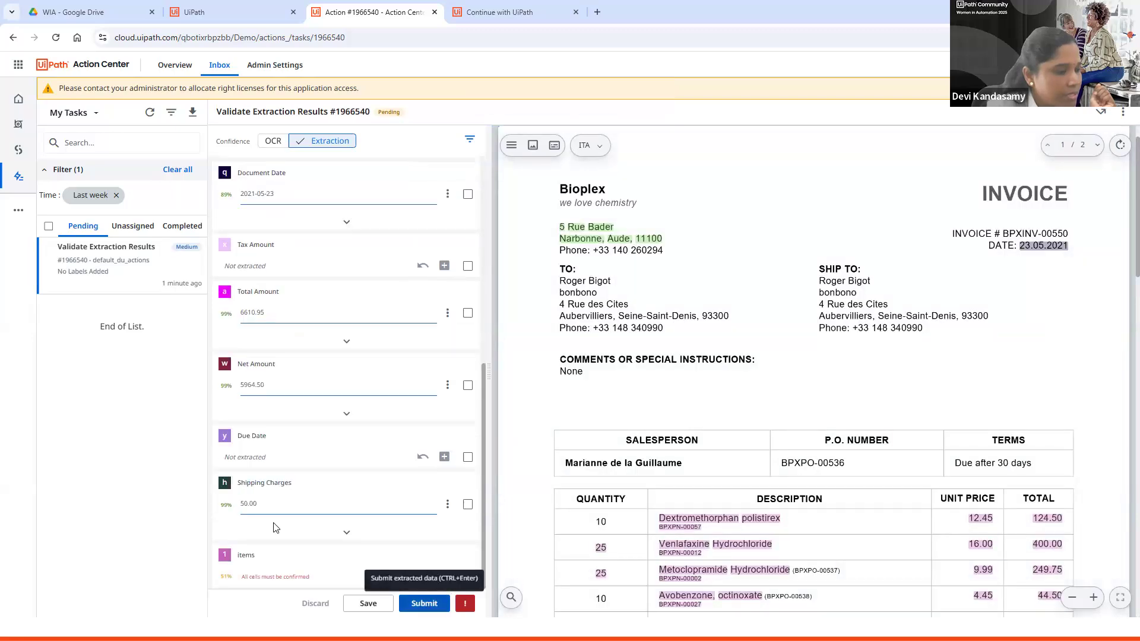
click(431, 577)
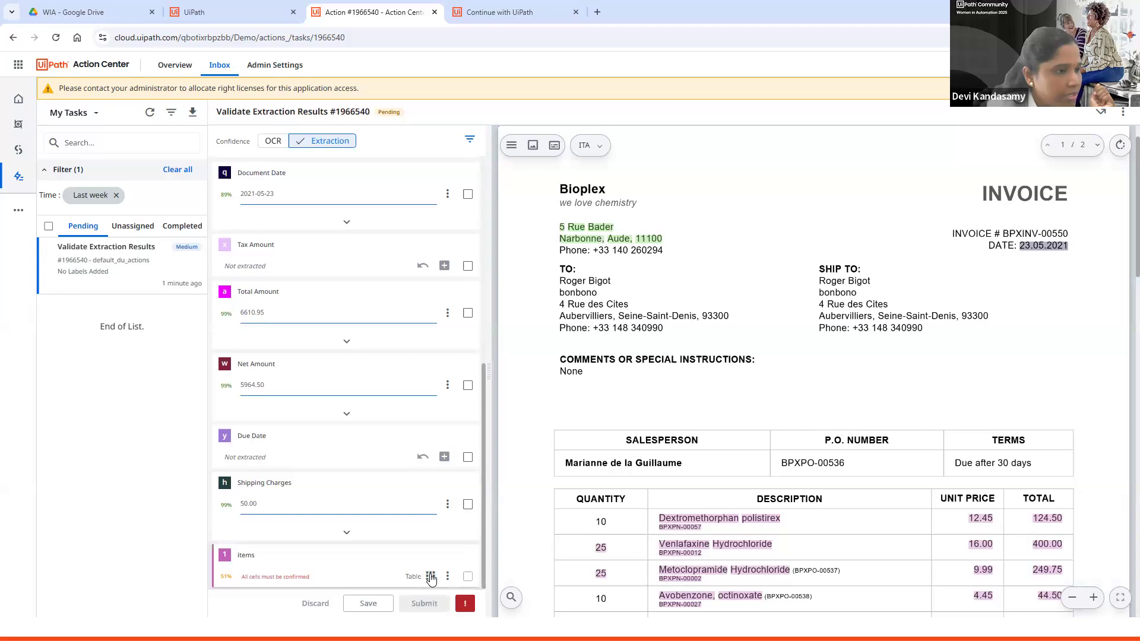
click(430, 577)
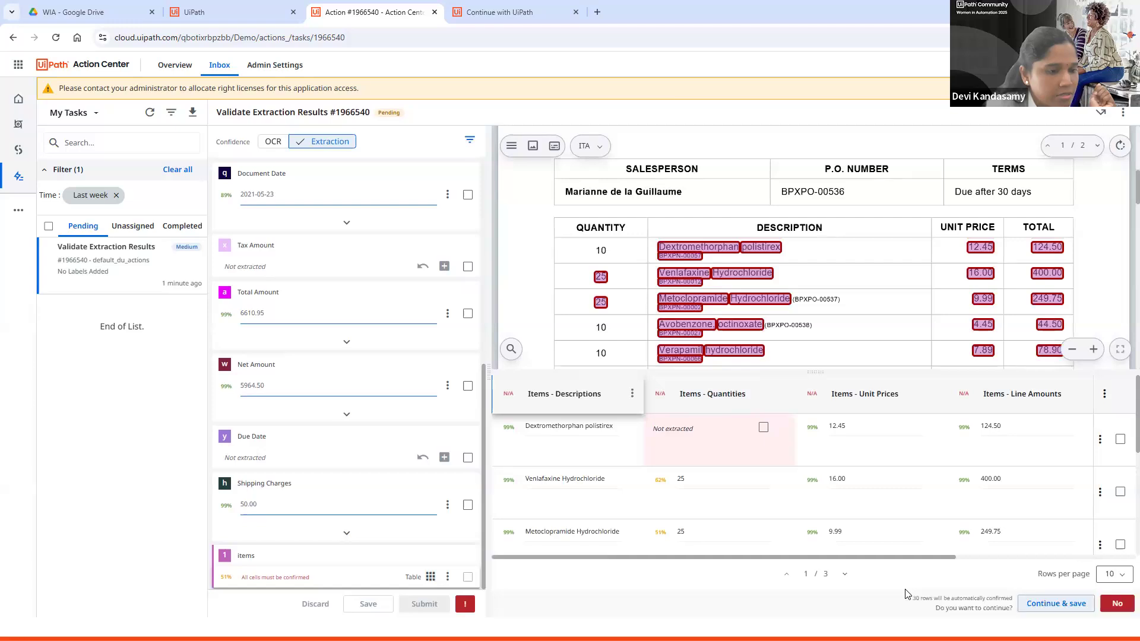
key(Return)
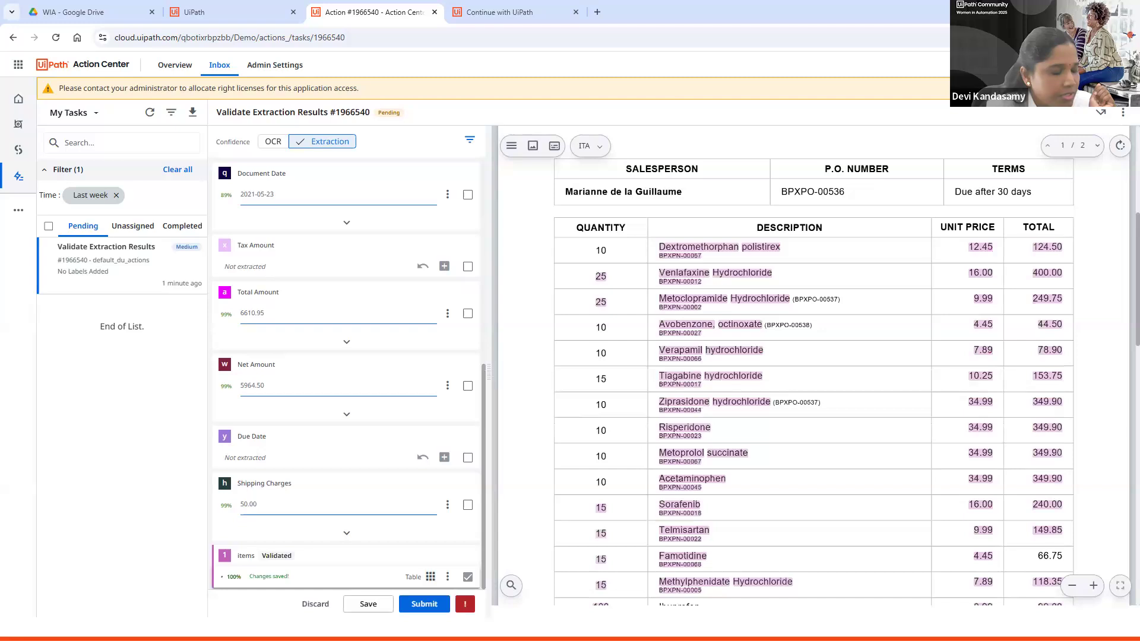
Step: Submit the validated extraction task, confirming the remaining fields automatically
key(Return)
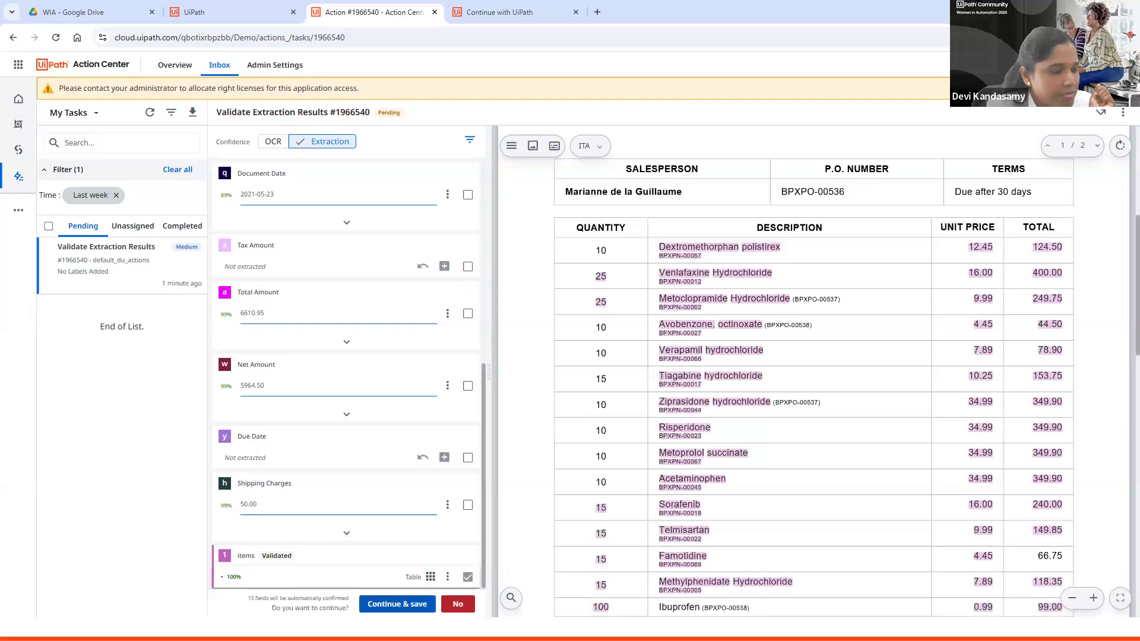
click(415, 605)
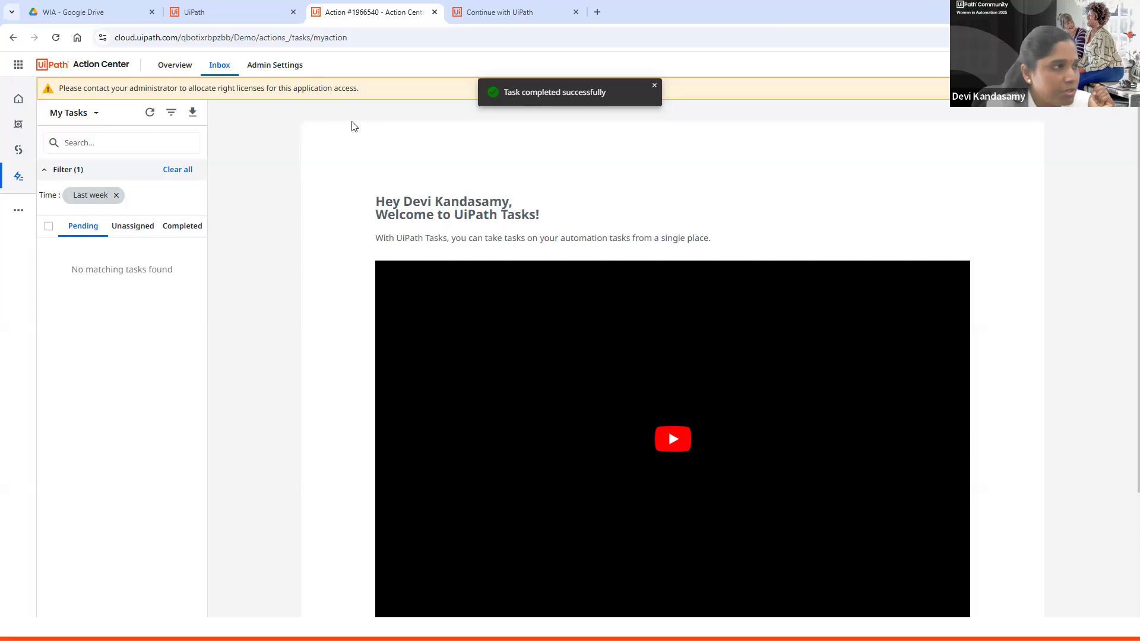
Step: Open DemoProject2's Monitor section in Document Understanding and scroll through the project performance dashboard
click(19, 210)
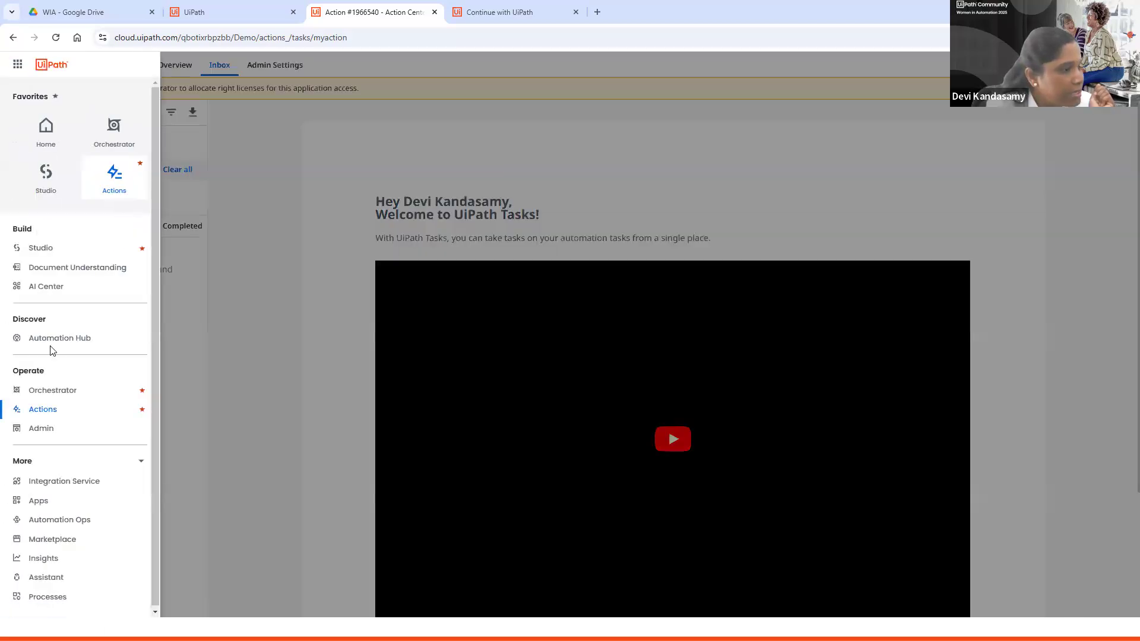
scroll(52, 530, down, 2)
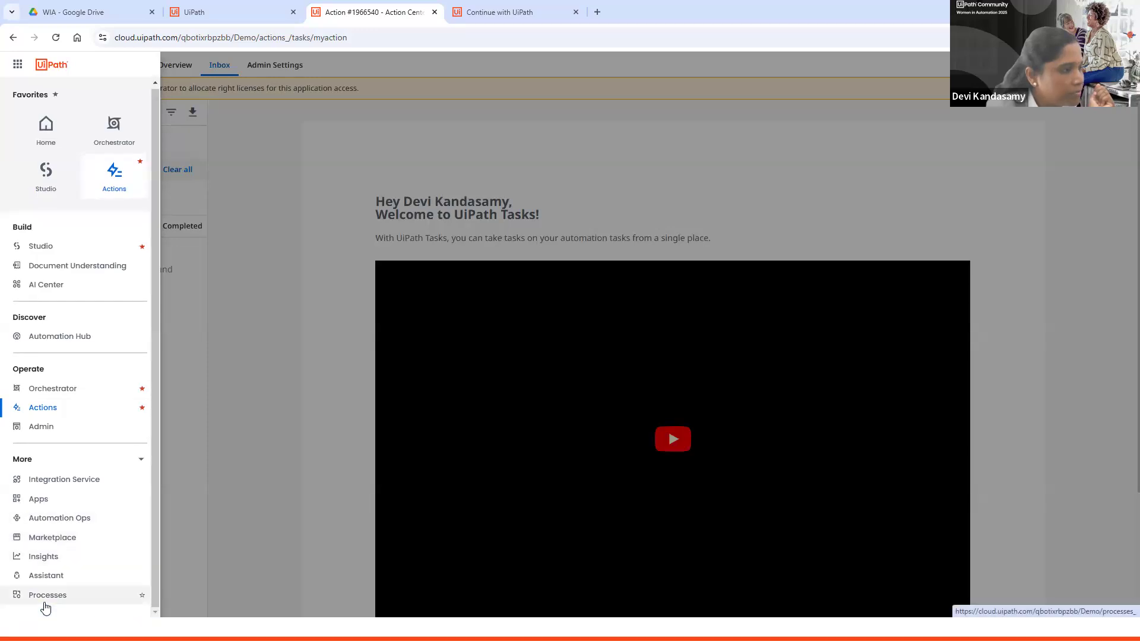
click(97, 266)
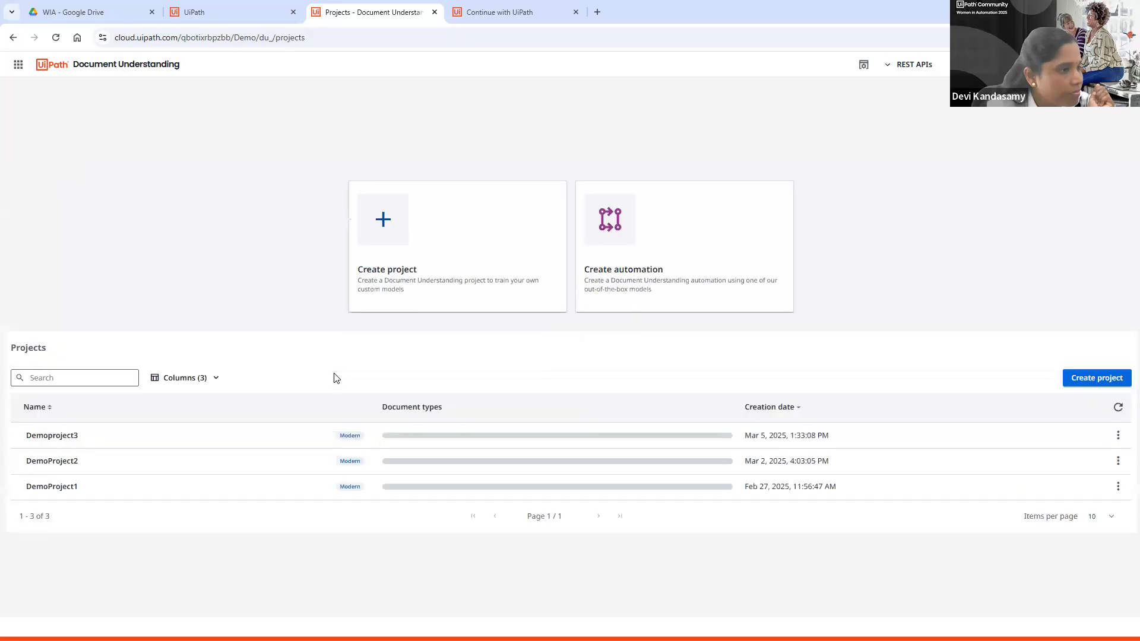
click(69, 460)
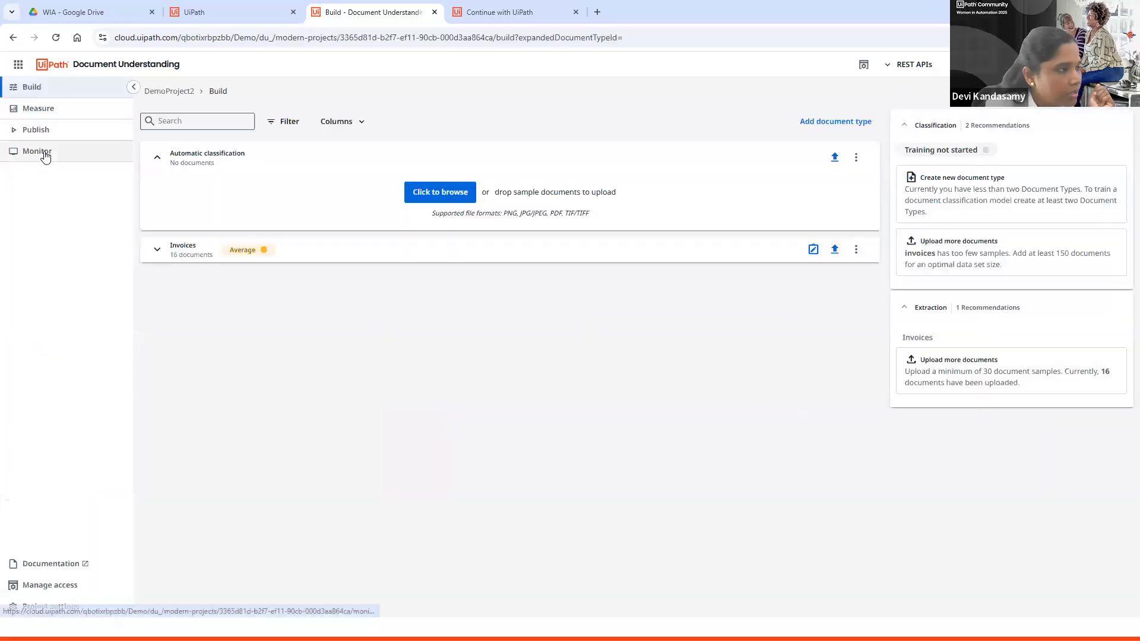
click(44, 153)
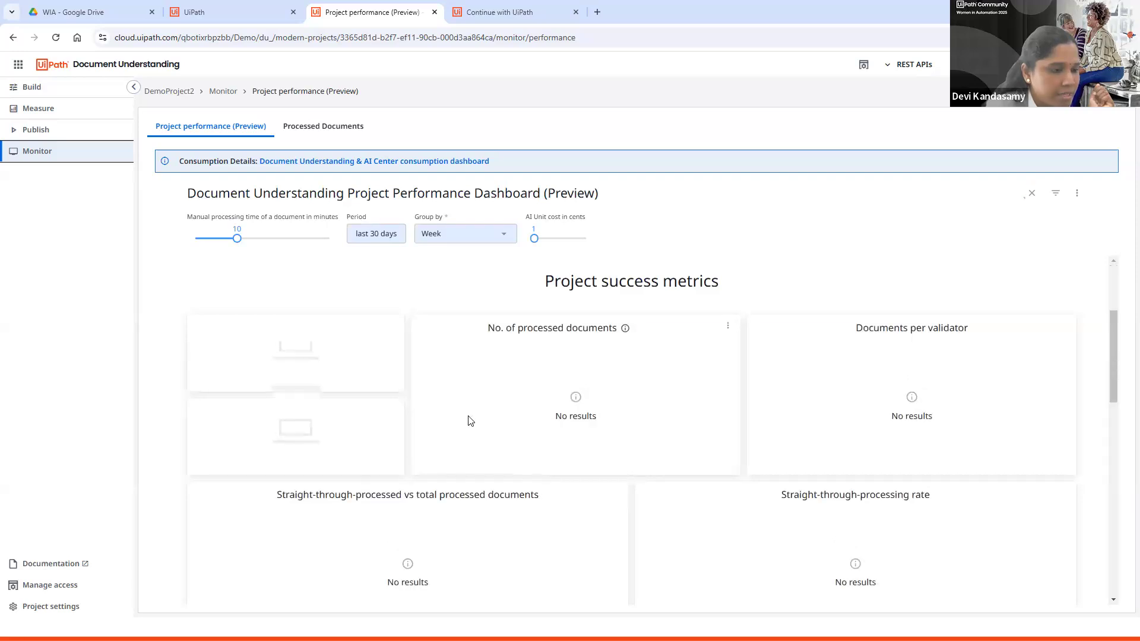
scroll(470, 420, down, 3)
scroll(470, 420, down, 8)
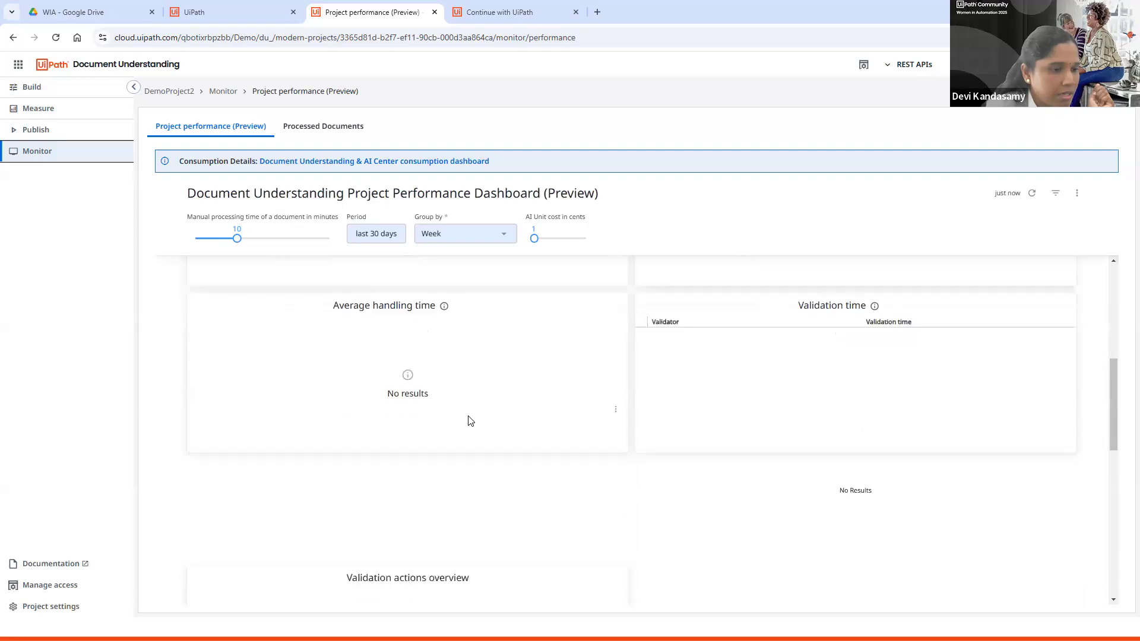
scroll(470, 420, down, 3)
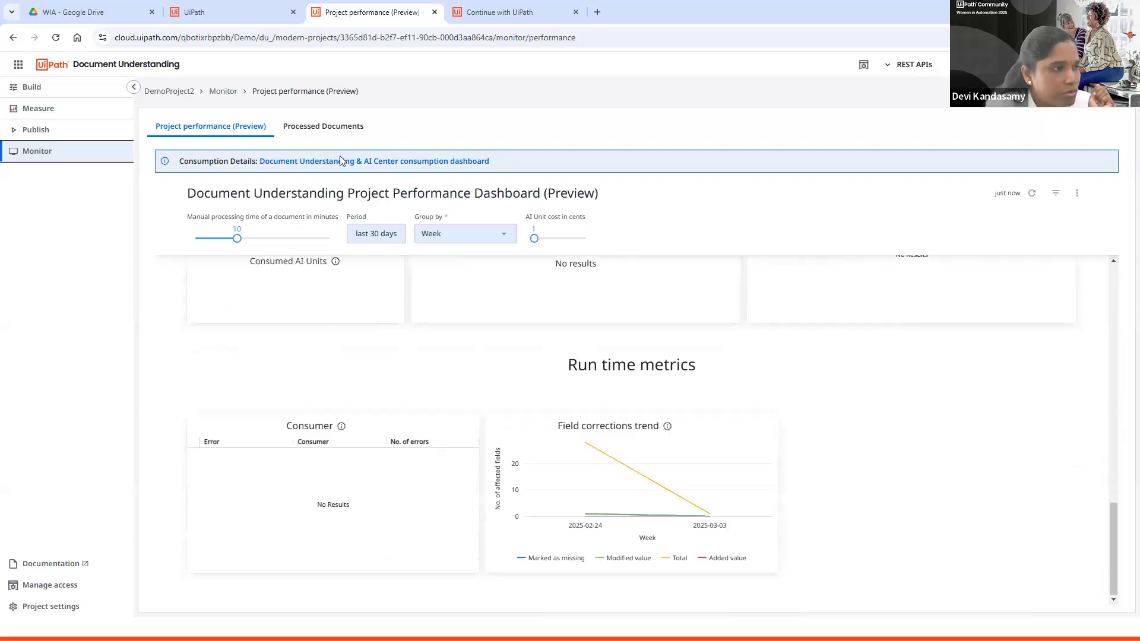
Step: View the project's Processed Documents list, then return to the project's Build page
click(344, 137)
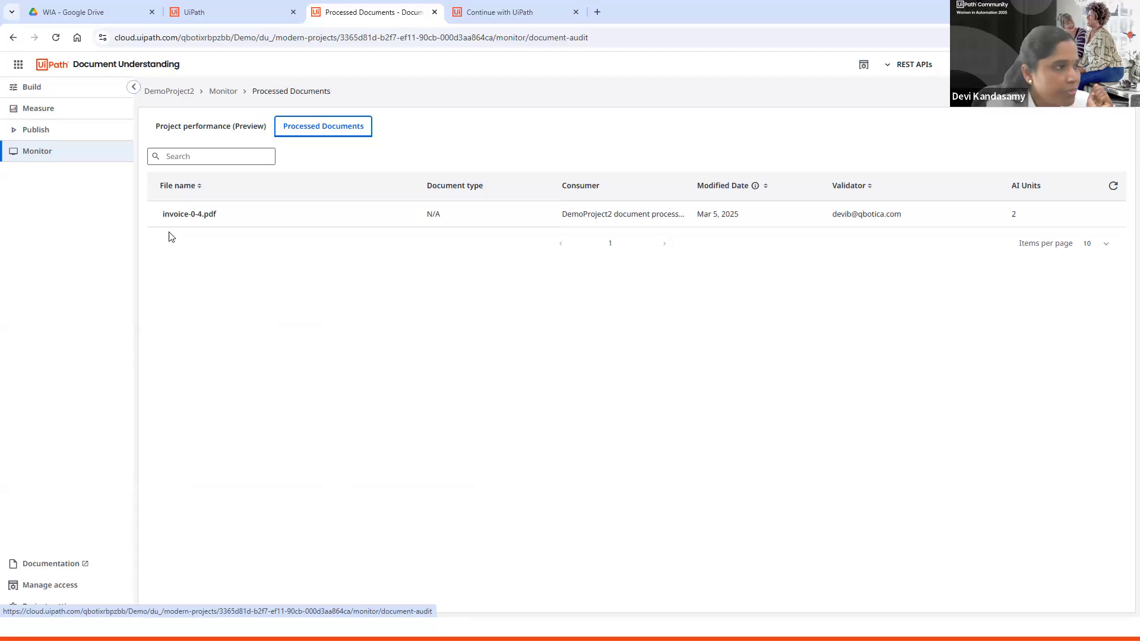
click(222, 92)
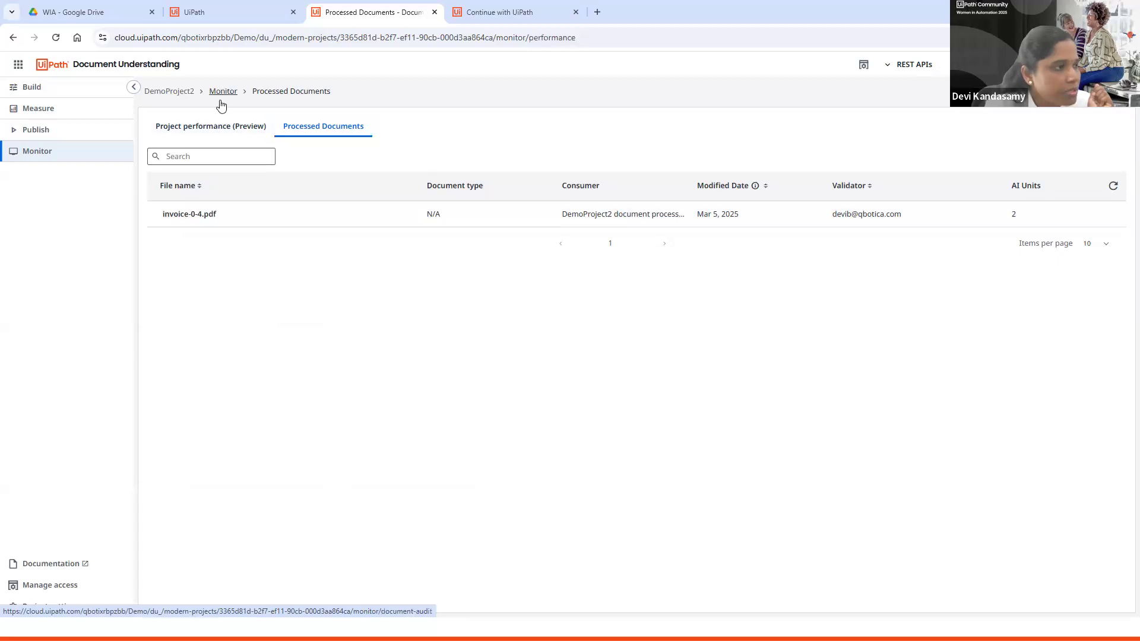
click(172, 92)
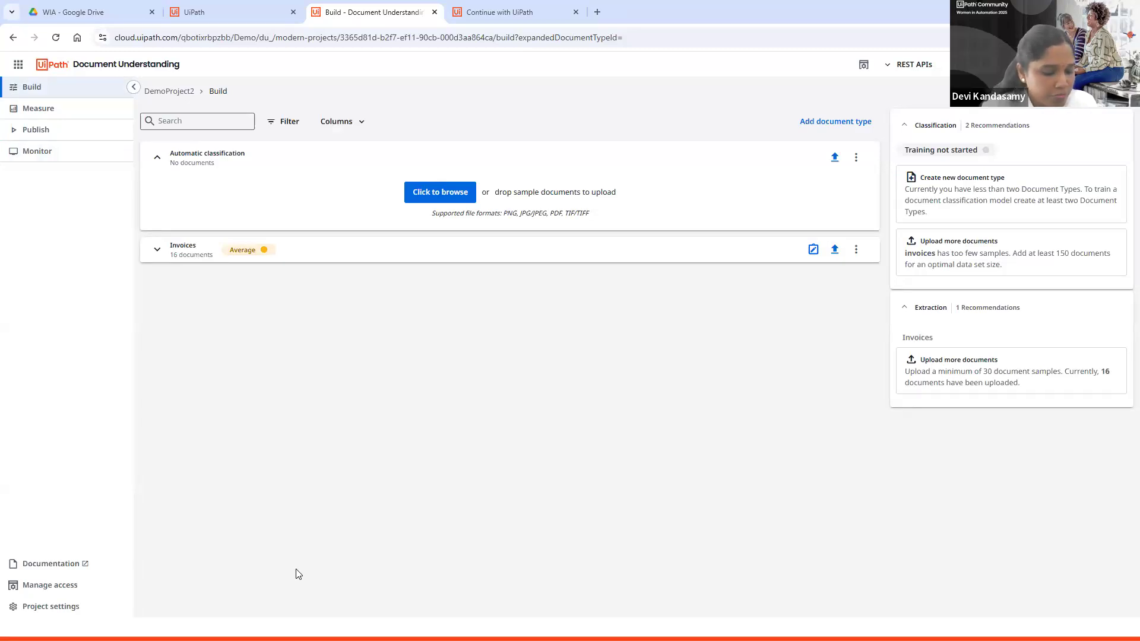
Step: Switch to the PowerPoint slide show and advance to the next slide
key(super)
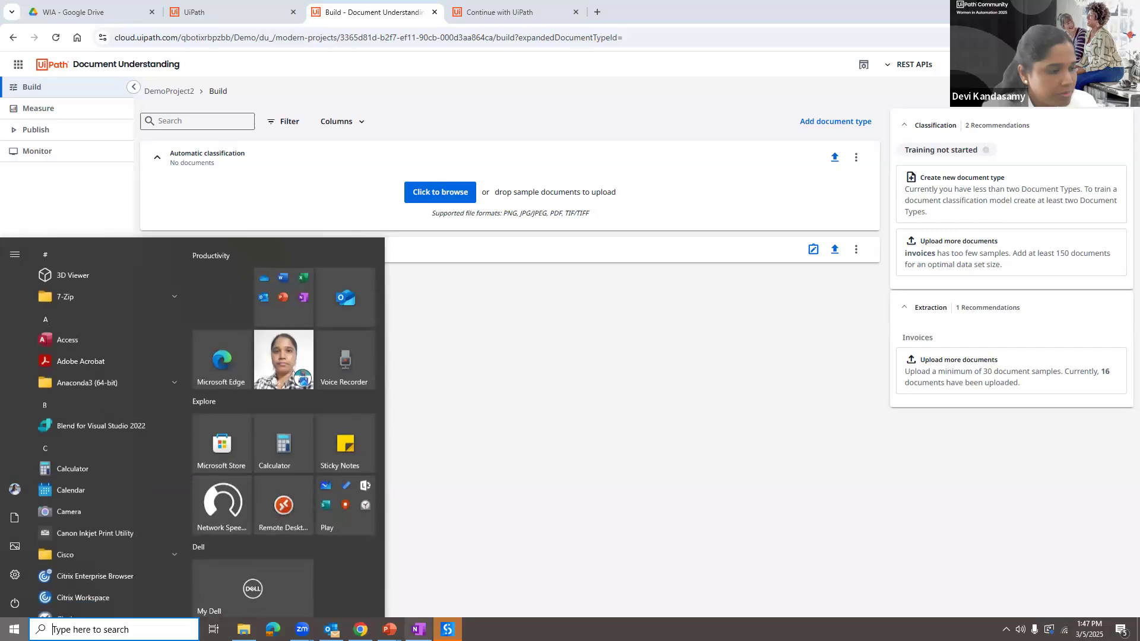
mouse_move(389, 629)
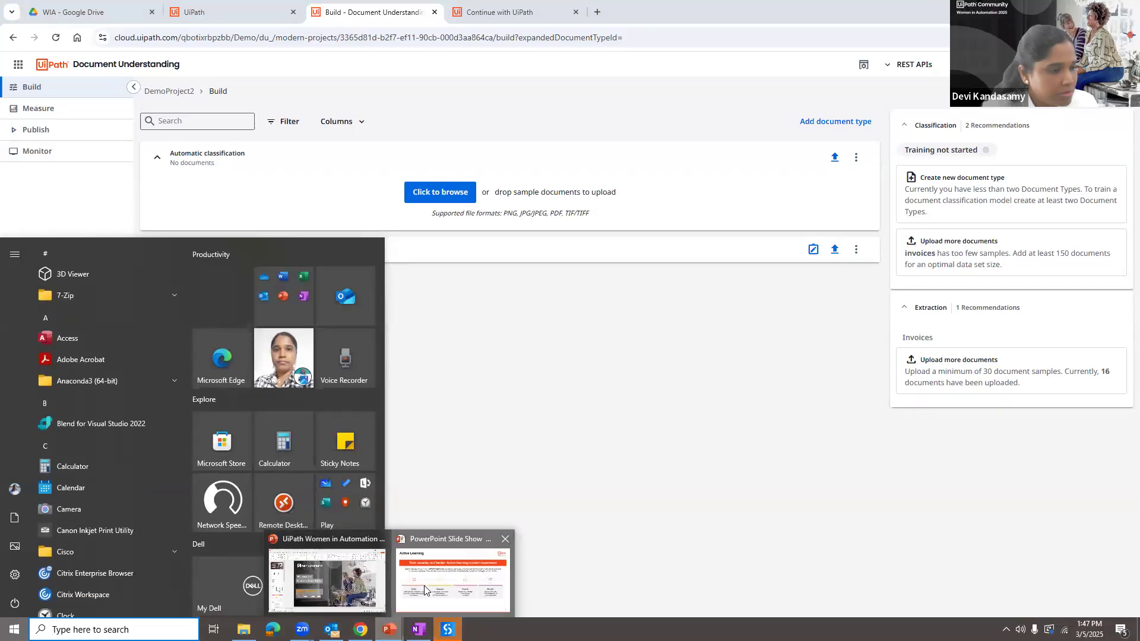
click(427, 589)
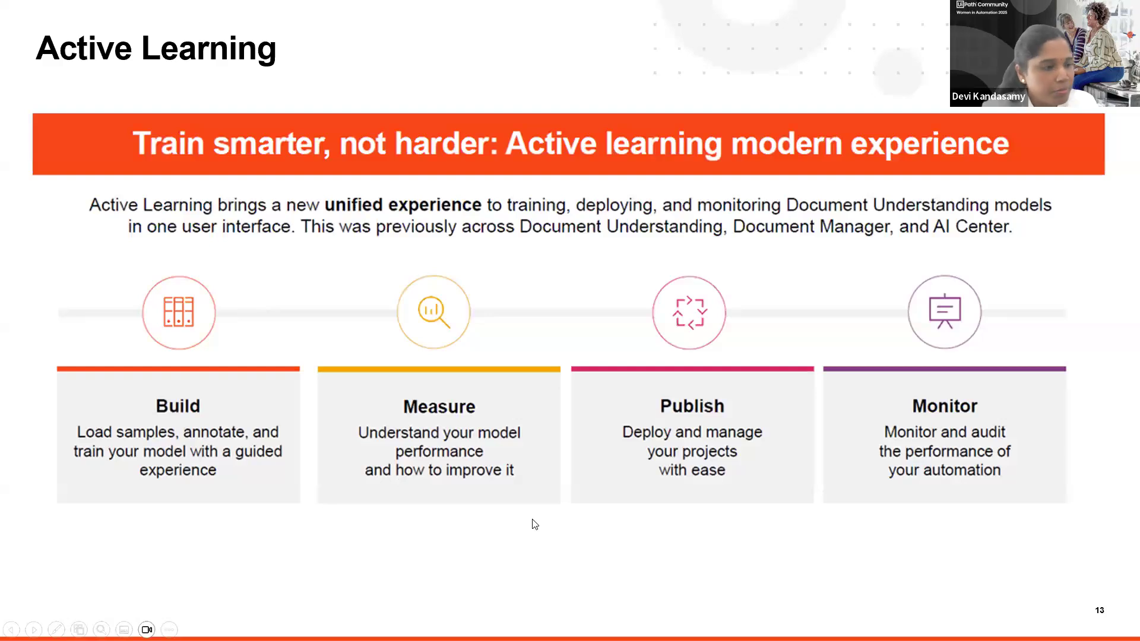
key(Right)
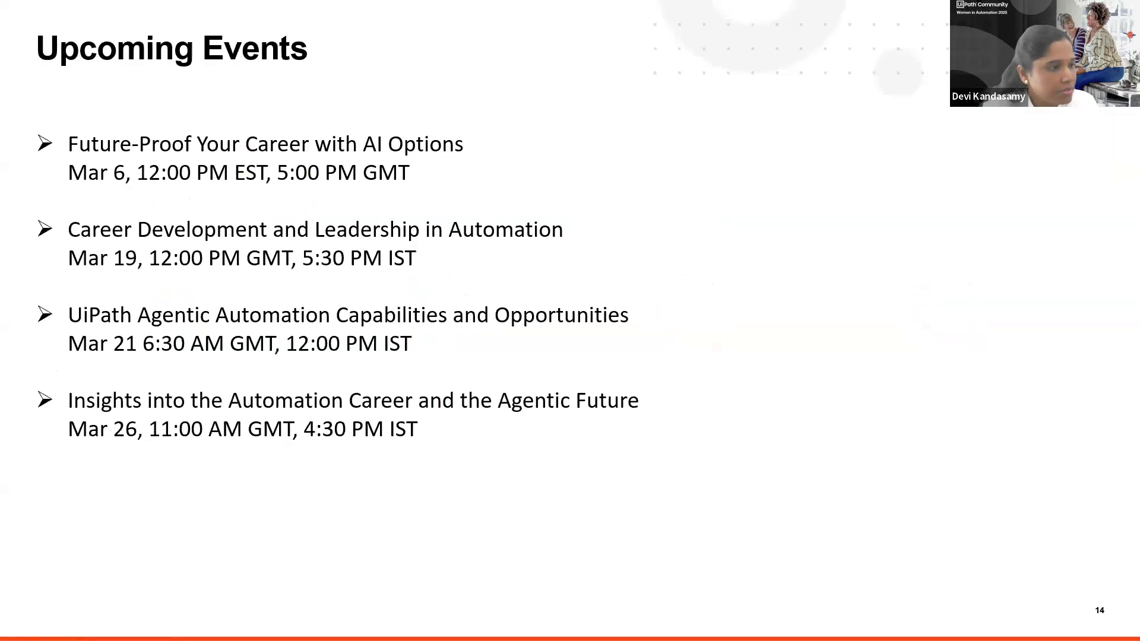